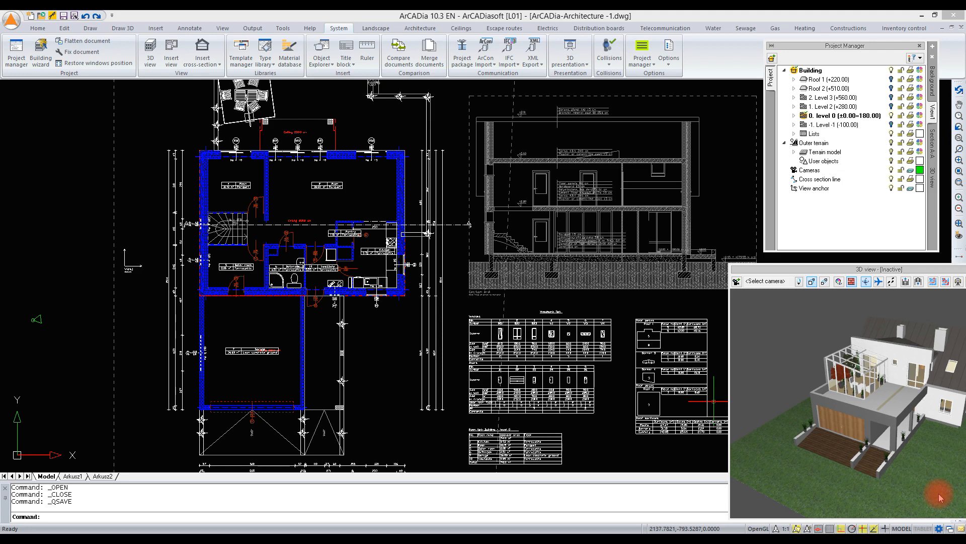
- Start merging documents and choose the ArCADia-Electrics drawing from the Industry folder as document B
{"action": "mouse_move", "coordinate": [909, 270]}
{"action": "left_mouse_down"}
{"action": "mouse_move", "coordinate": [789, 274]}
{"action": "mouse_move", "coordinate": [880, 266]}
{"action": "left_mouse_up"}
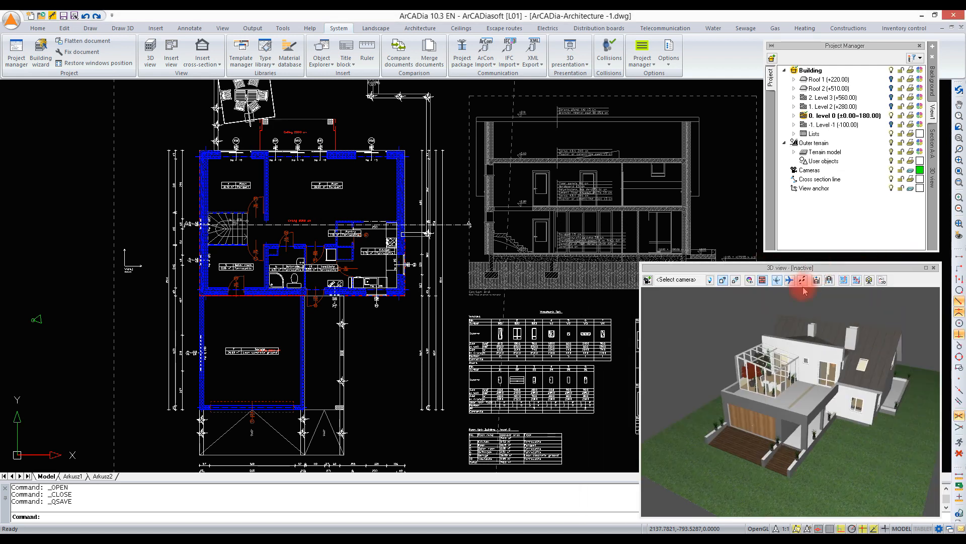
{"action": "left_click", "coordinate": [430, 51]}
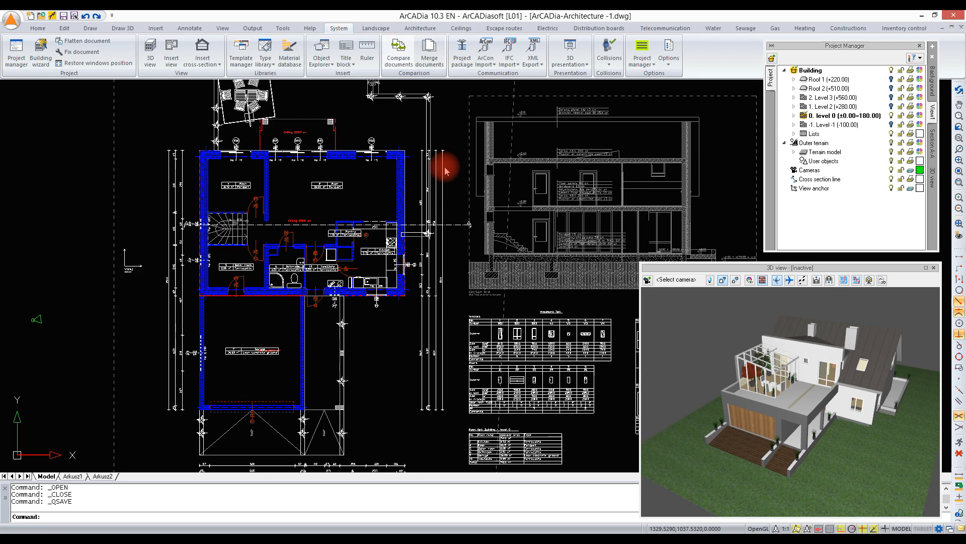
{"action": "left_click_drag", "start_coordinate": [471, 254], "coordinate": [465, 247]}
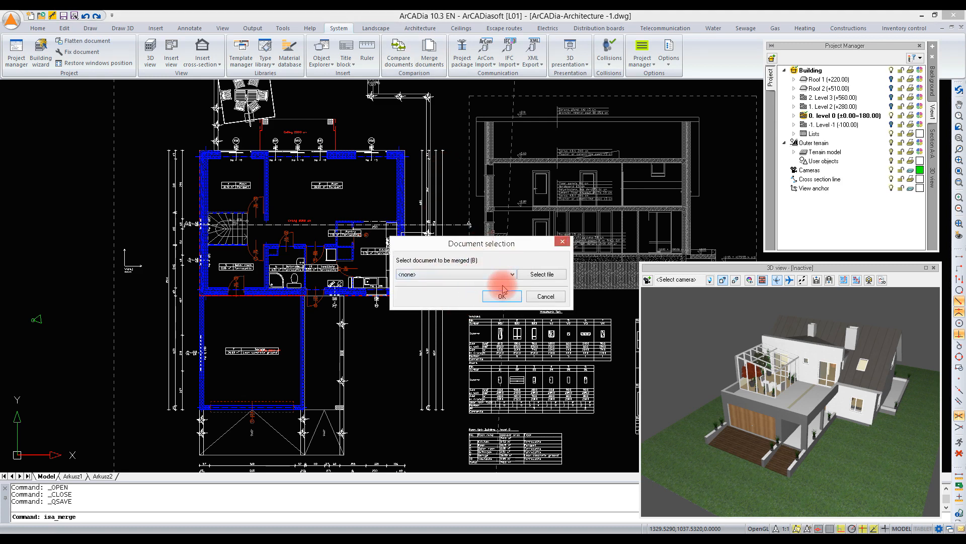
{"action": "left_click", "coordinate": [544, 277]}
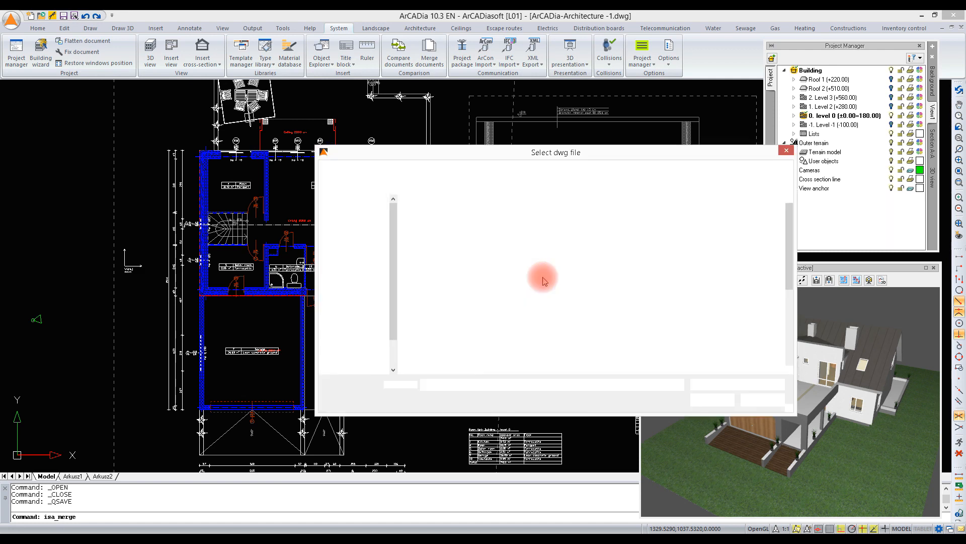
{"action": "left_click", "coordinate": [477, 217]}
{"action": "double_click", "coordinate": [477, 217]}
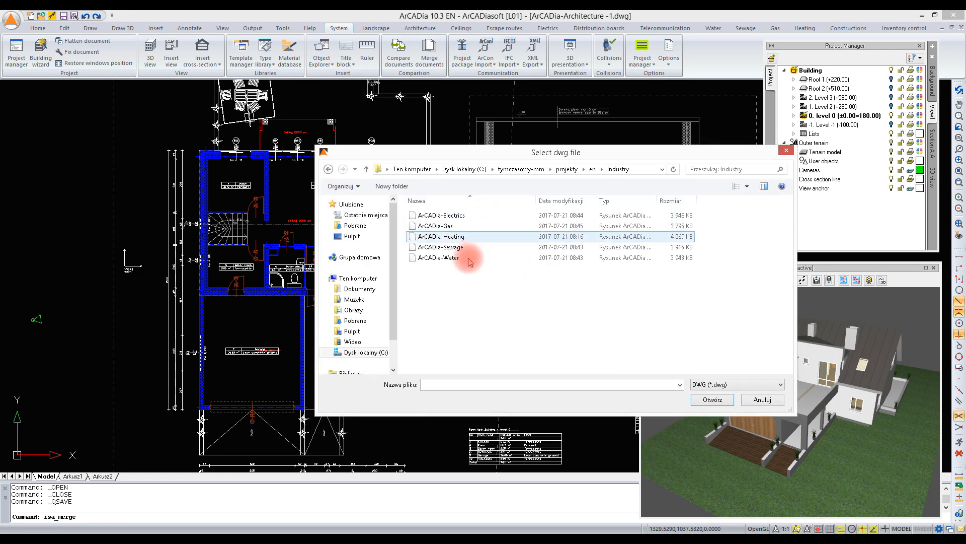
{"action": "left_click", "coordinate": [463, 216]}
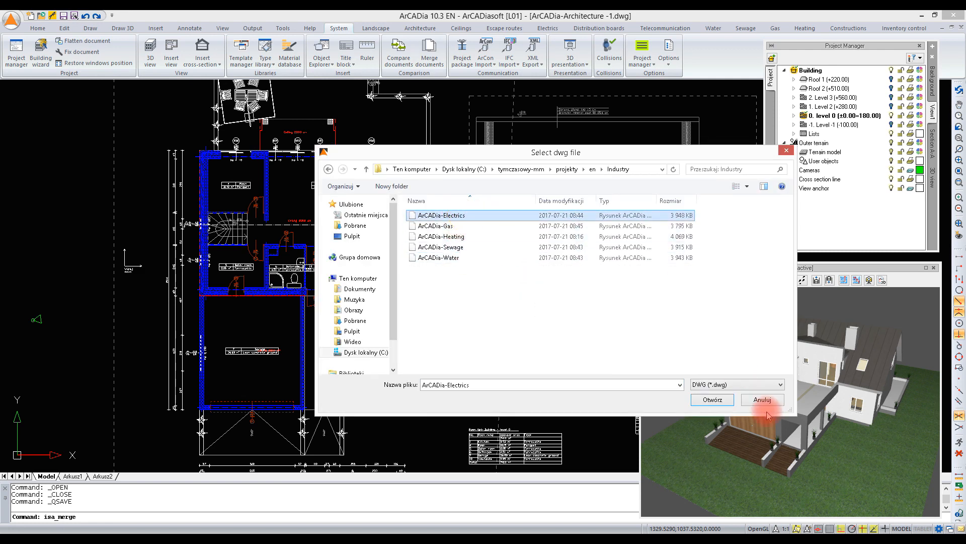
{"action": "left_click", "coordinate": [710, 400]}
{"action": "key", "text": "Return"}
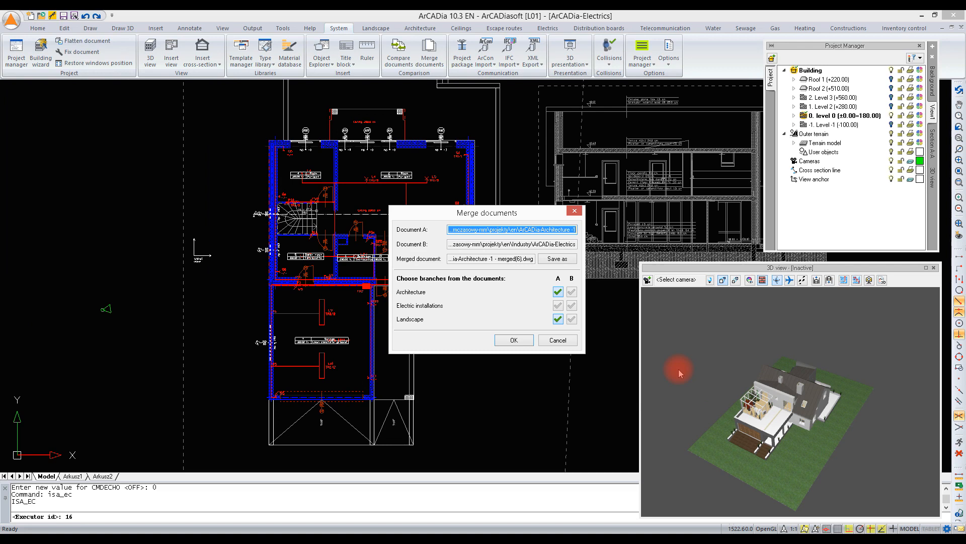
- Merge the documents, taking architecture and landscape from document A and electric installations from document B
{"action": "left_click_drag", "start_coordinate": [511, 233], "coordinate": [575, 233]}
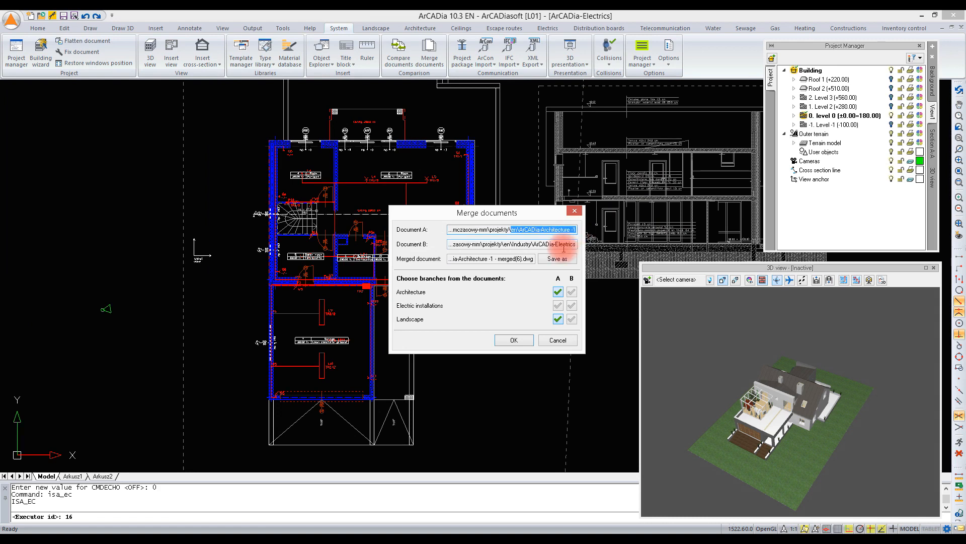
{"action": "left_click_drag", "start_coordinate": [559, 244], "coordinate": [579, 243]}
{"action": "left_click_drag", "start_coordinate": [494, 259], "coordinate": [548, 261]}
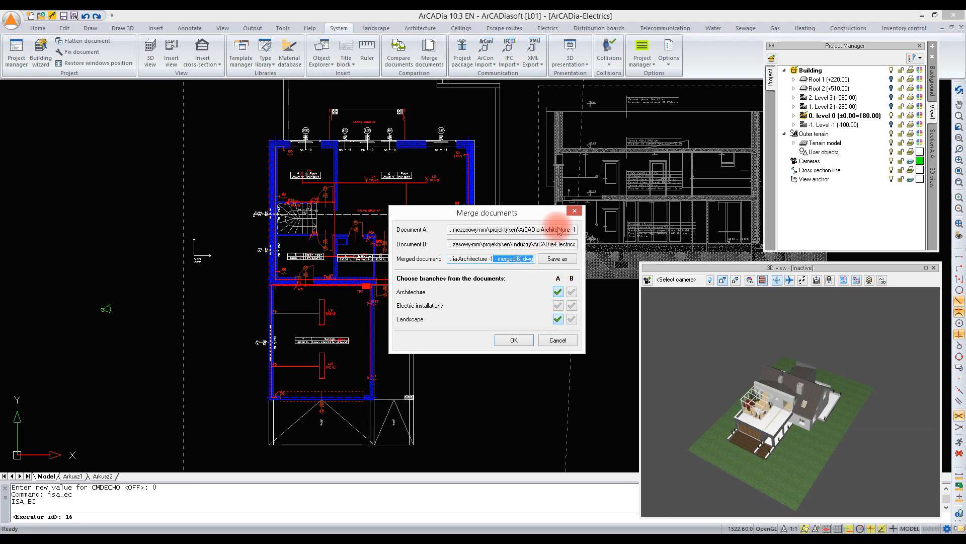
{"action": "left_click_drag", "start_coordinate": [552, 229], "coordinate": [587, 229]}
{"action": "left_click", "coordinate": [571, 305]}
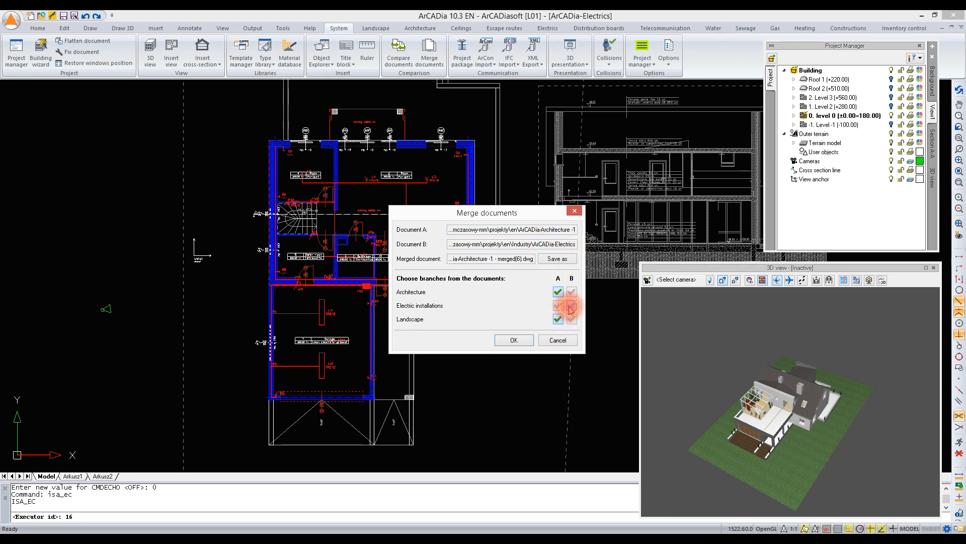
{"action": "left_click", "coordinate": [515, 340]}
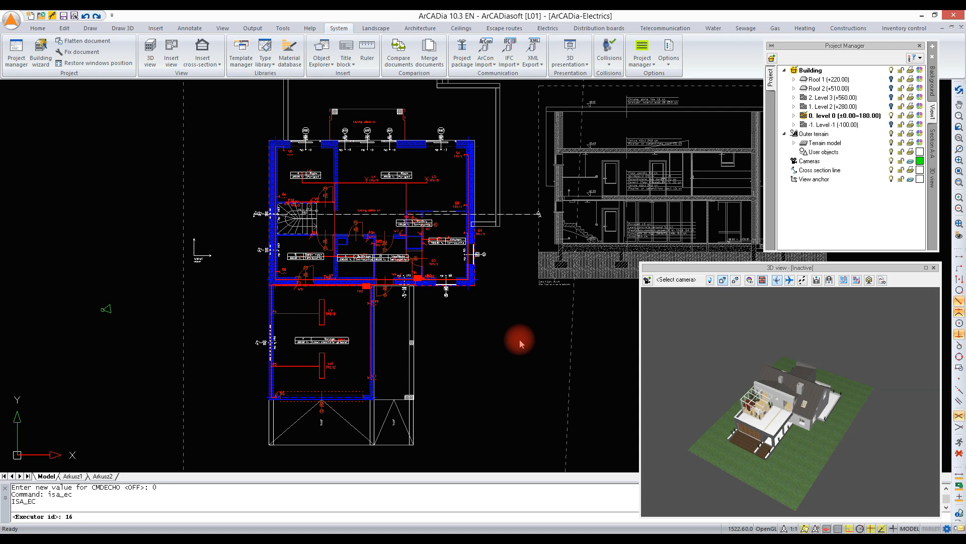
{"action": "key", "text": "Return"}
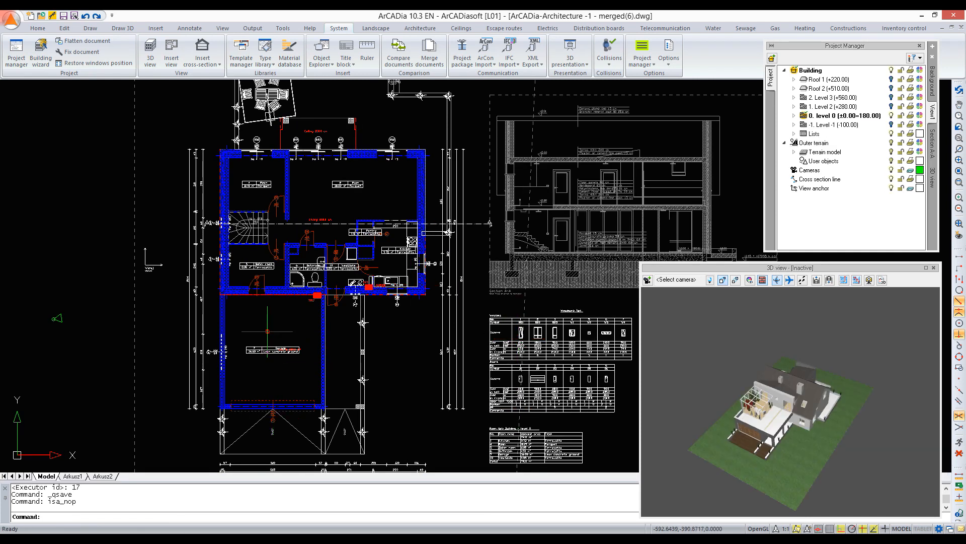
- Make all electric installation elements on level 0 visible, including distribution boxes, electric switches and sockets, and save the merged drawing
{"action": "scroll", "coordinate": [324, 296], "scroll_direction": "up", "scroll_amount": 4}
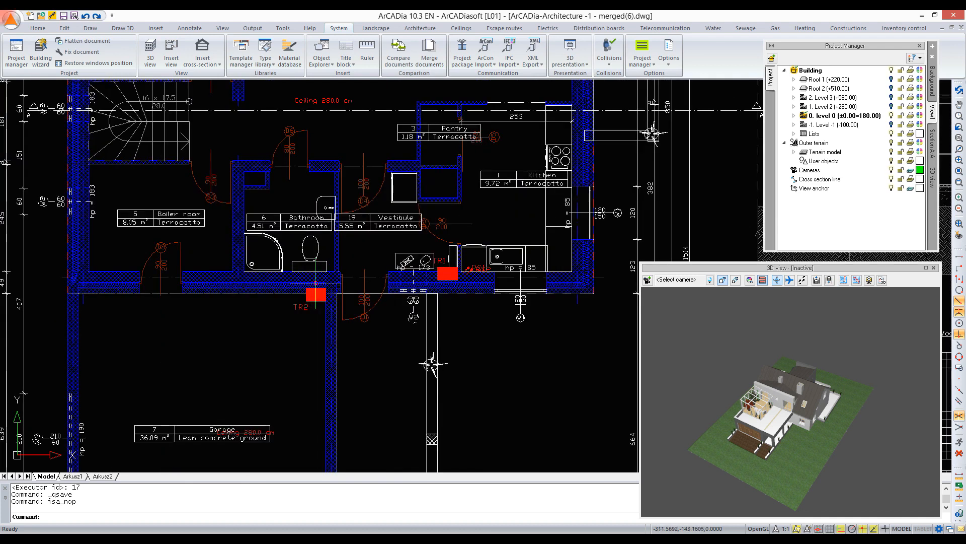
{"action": "scroll", "coordinate": [385, 320], "scroll_direction": "down", "scroll_amount": 4}
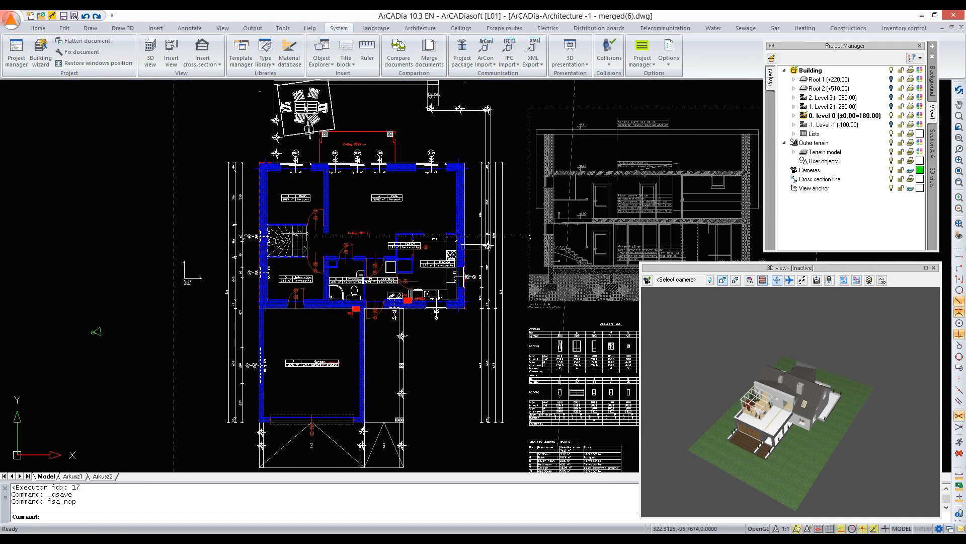
{"action": "left_click", "coordinate": [794, 116]}
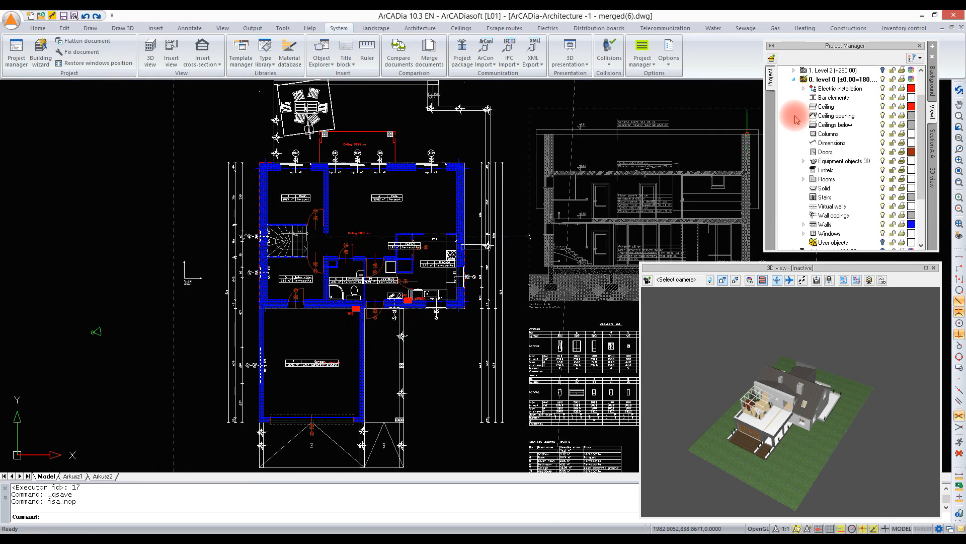
{"action": "left_click", "coordinate": [804, 88]}
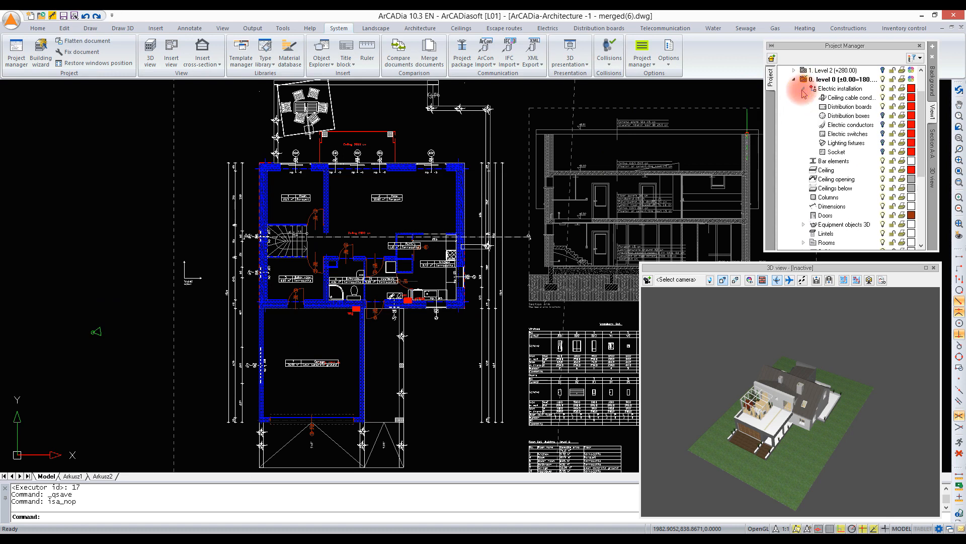
{"action": "left_click", "coordinate": [883, 115]}
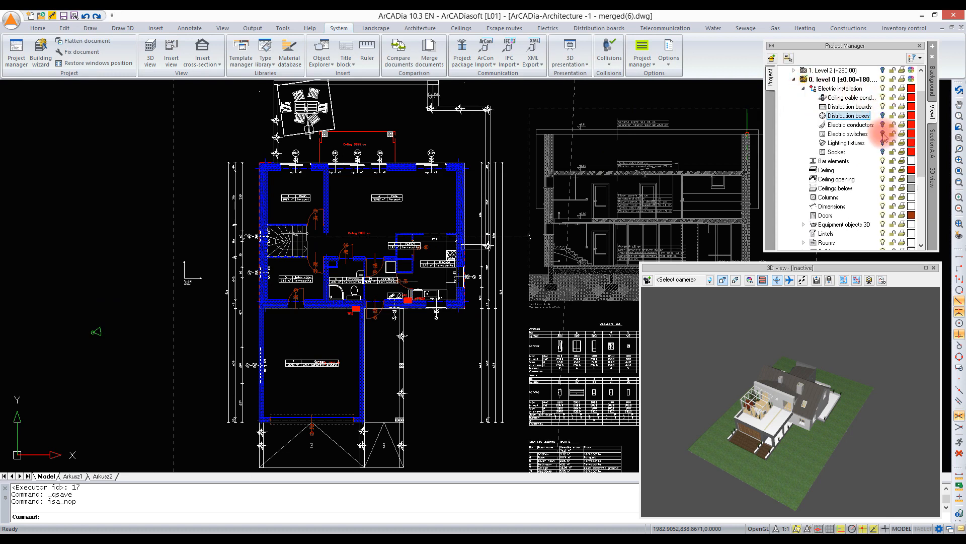
{"action": "left_click", "coordinate": [884, 134]}
{"action": "left_click", "coordinate": [883, 152]}
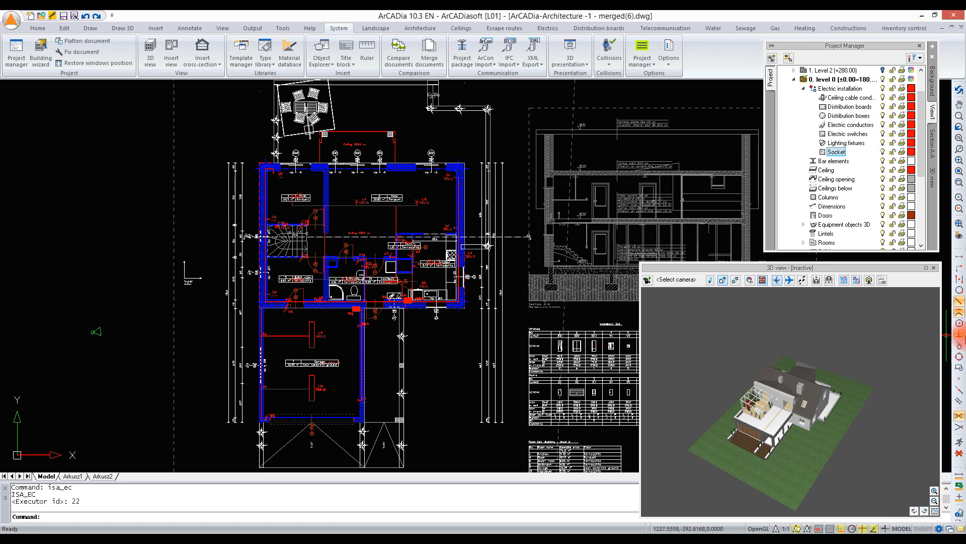
{"action": "middle_click_drag", "start_coordinate": [439, 159], "coordinate": [388, 147]}
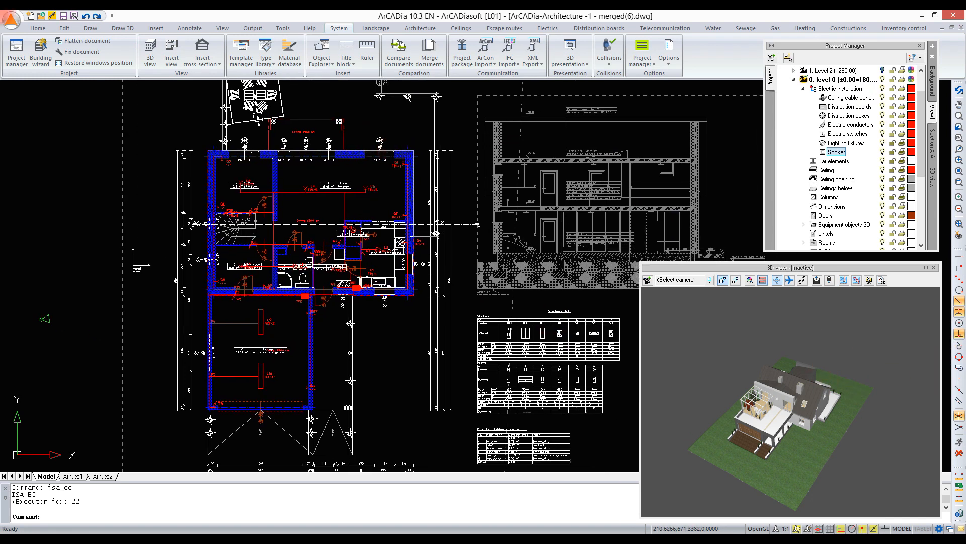
{"action": "left_click", "coordinate": [64, 18]}
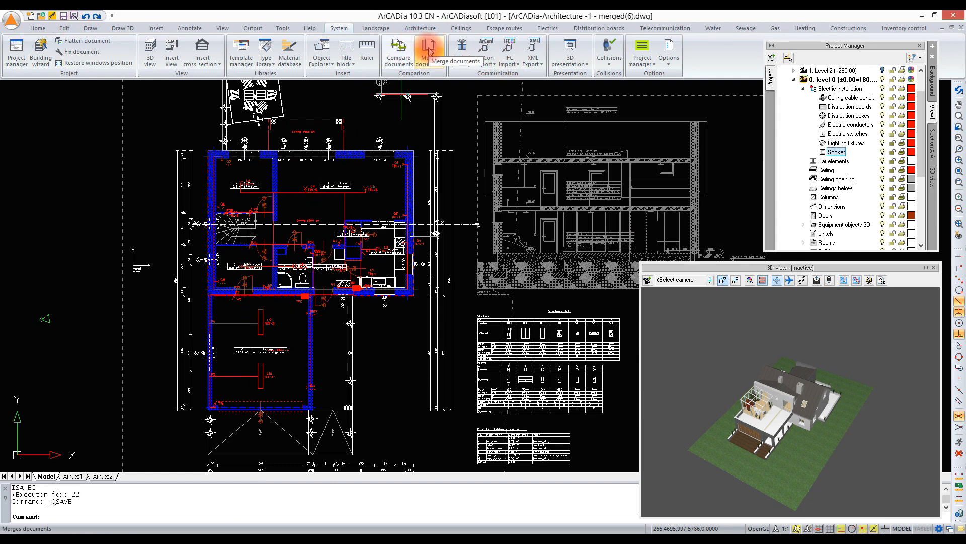
- Open the ArCADia-Gas, ArCADia-Heating, ArCADia-Sewage and ArCADia-Water drawings together from the Industry folder
{"action": "left_click", "coordinate": [44, 18]}
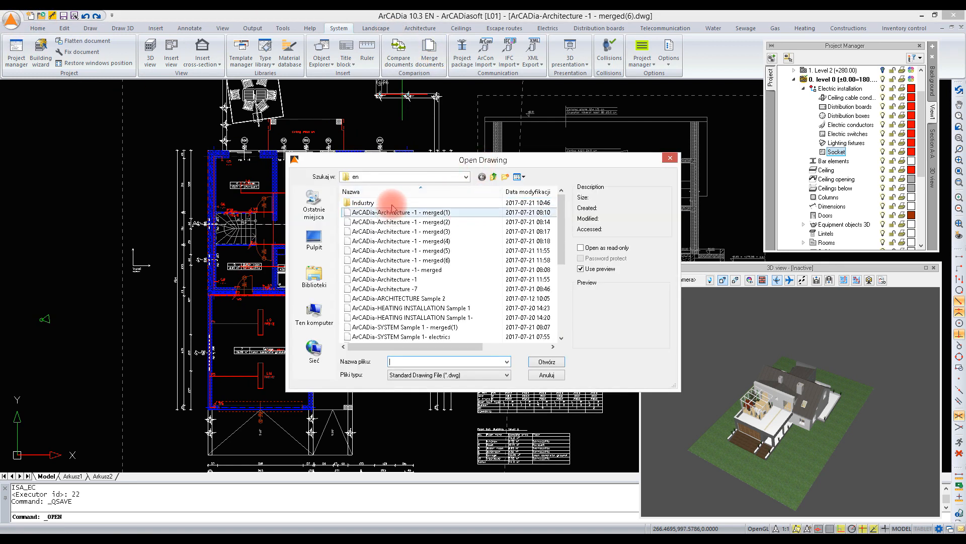
{"action": "double_click", "coordinate": [393, 201]}
{"action": "left_click", "coordinate": [372, 212]}
{"action": "left_click", "coordinate": [385, 241], "text": "shift"}
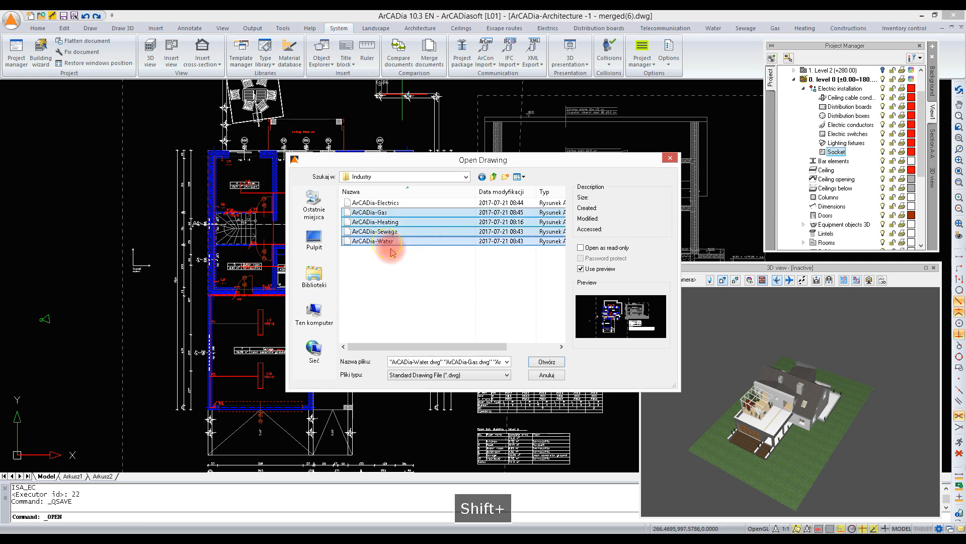
{"action": "left_click", "coordinate": [534, 366]}
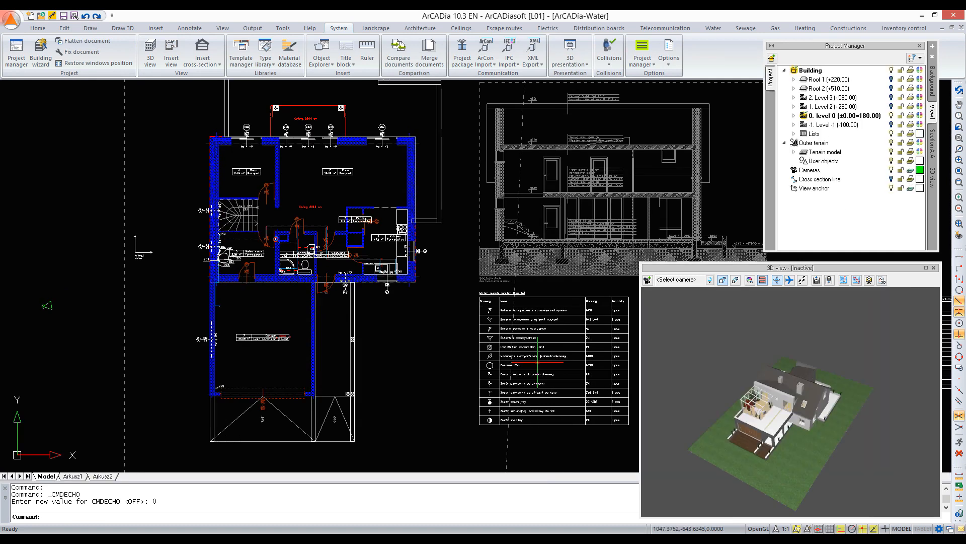
- Switch to the ArCADia-Architecture -1 - merged(6) drawing and choose the open ArCADia-Gas drawing as the document to merge into it
{"action": "middle_click_drag", "start_coordinate": [537, 302], "coordinate": [506, 325]}
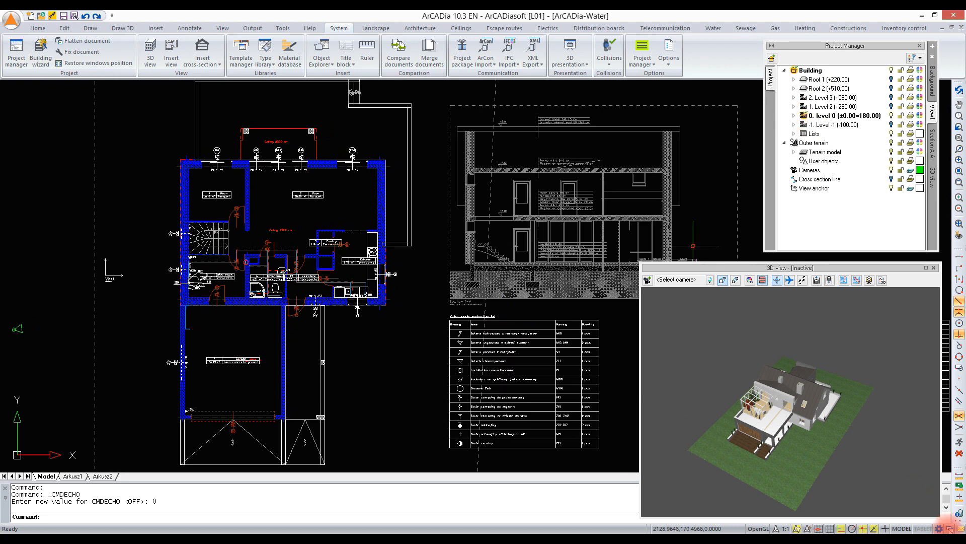
{"action": "left_click", "coordinate": [950, 528]}
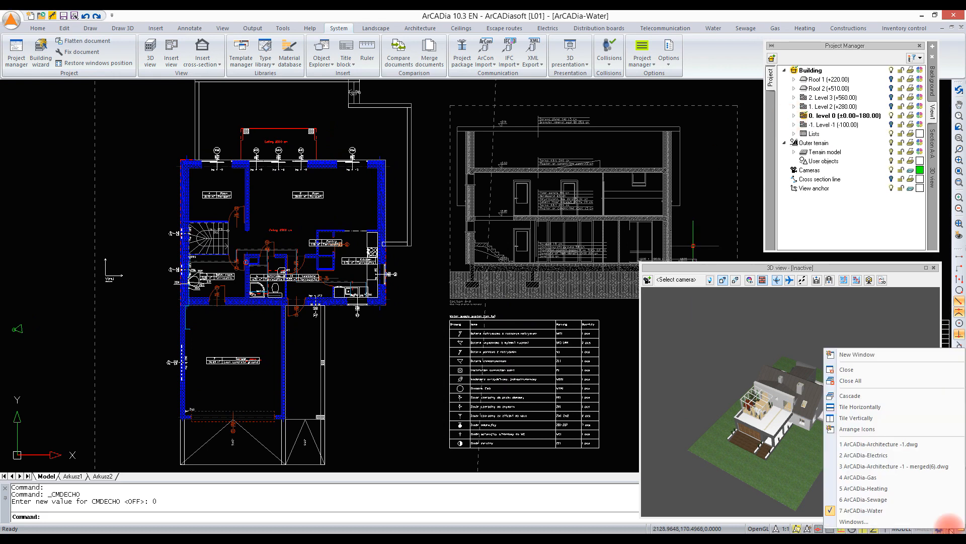
{"action": "left_click", "coordinate": [906, 466]}
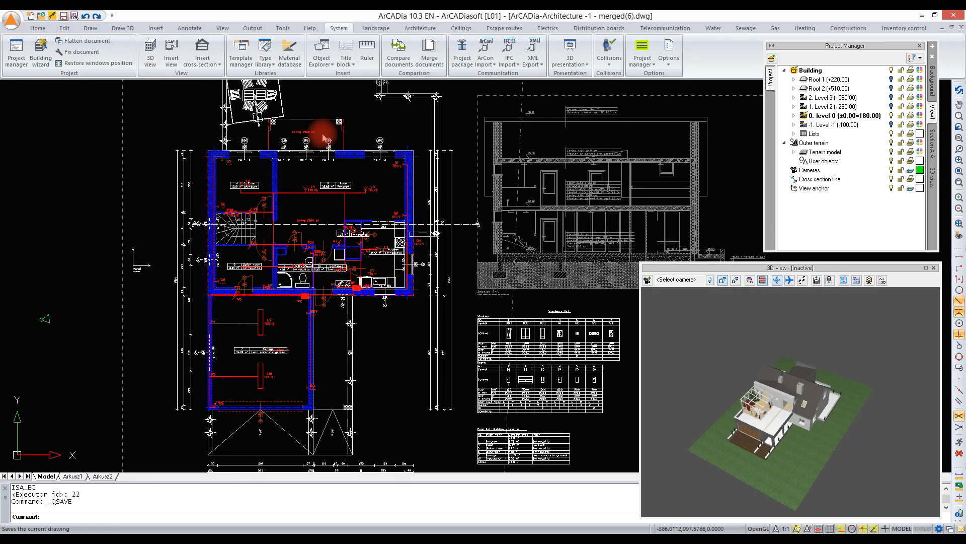
{"action": "left_click", "coordinate": [429, 52]}
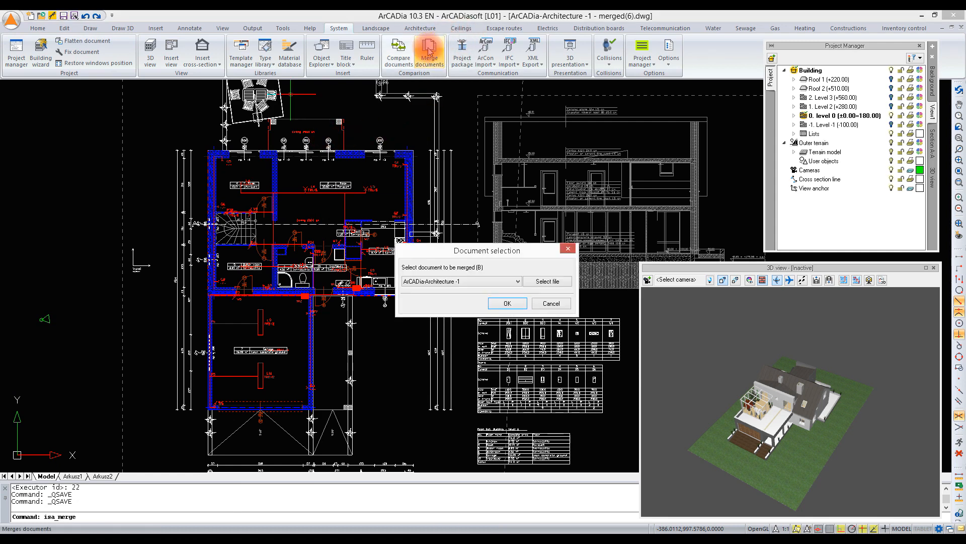
{"action": "left_click", "coordinate": [518, 282]}
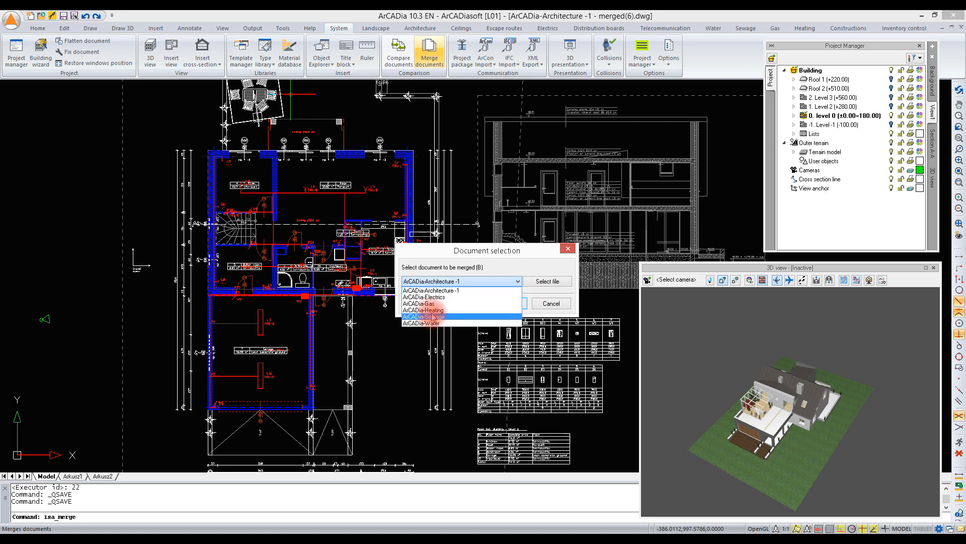
{"action": "left_click", "coordinate": [435, 303]}
{"action": "left_click", "coordinate": [518, 304]}
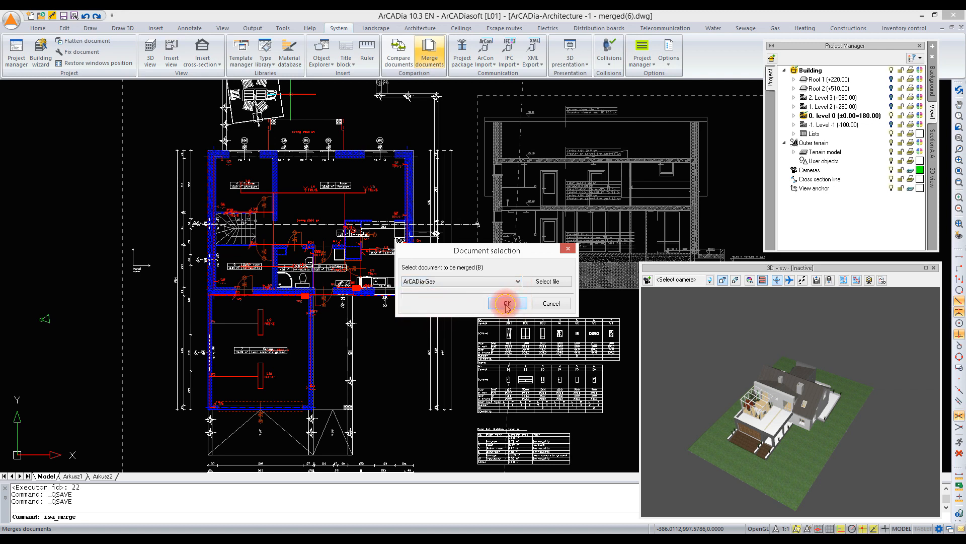
- Merge the documents with gas installations from document B and architecture, electric installations and landscape from document A
{"action": "left_click", "coordinate": [558, 313]}
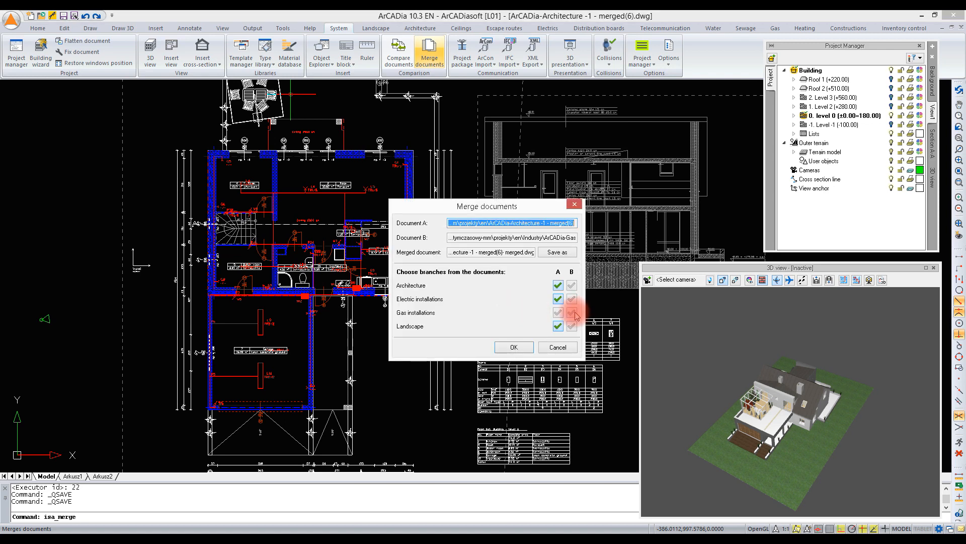
{"action": "left_click", "coordinate": [572, 312]}
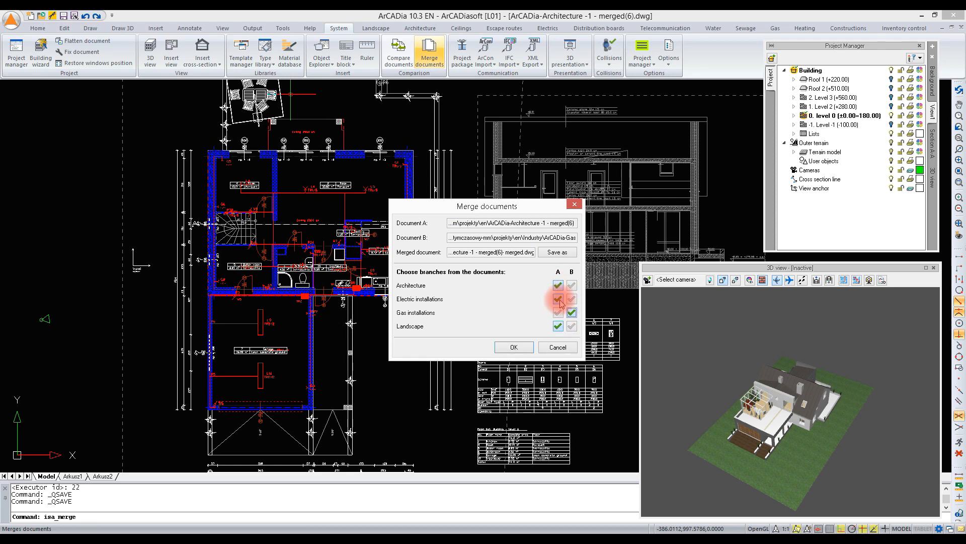
{"action": "left_click", "coordinate": [572, 312]}
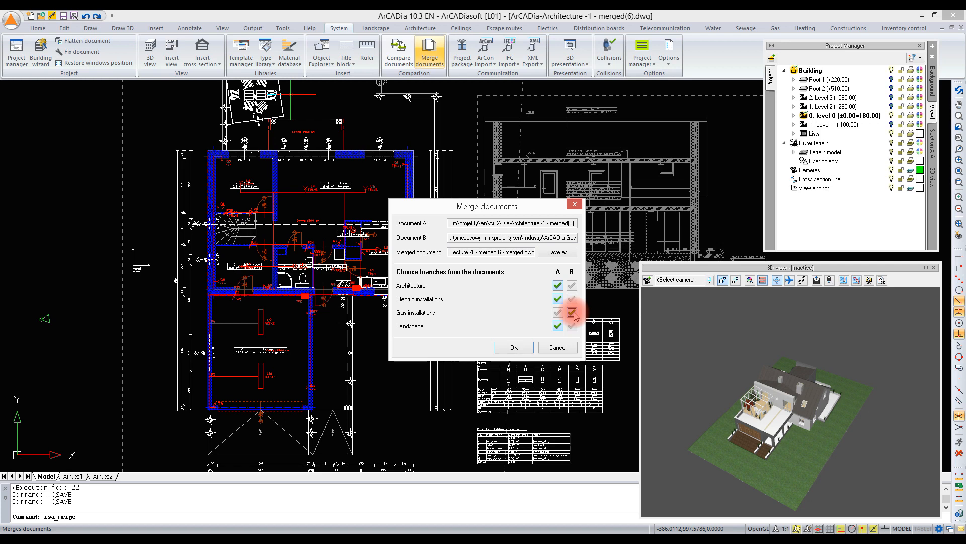
{"action": "left_click_drag", "start_coordinate": [528, 253], "coordinate": [375, 253]}
{"action": "left_click", "coordinate": [457, 252]}
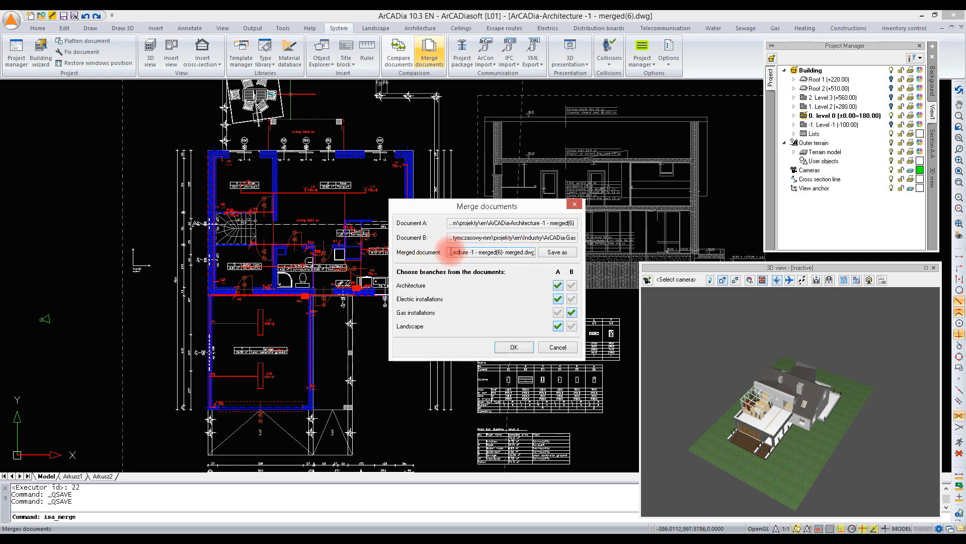
{"action": "left_click_drag", "start_coordinate": [532, 253], "coordinate": [408, 254]}
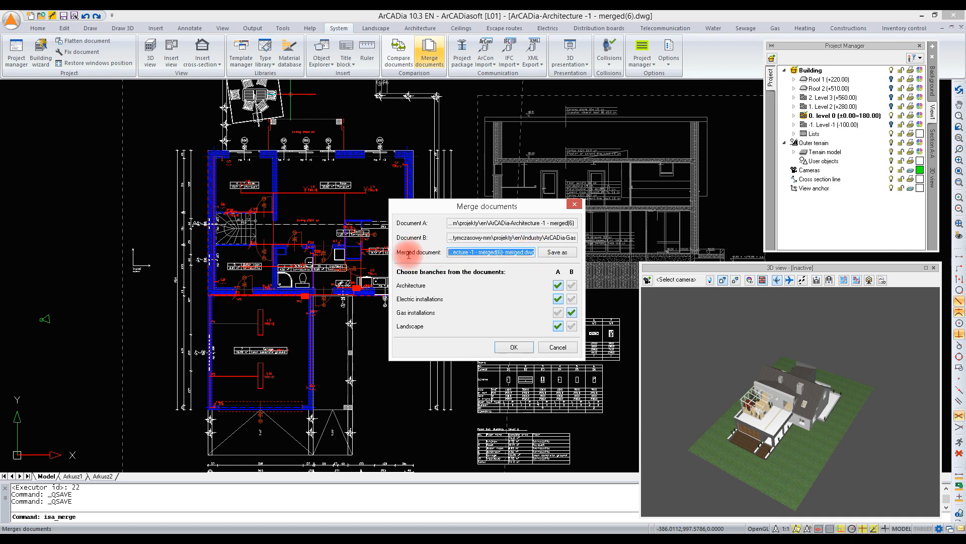
{"action": "left_click", "coordinate": [515, 347]}
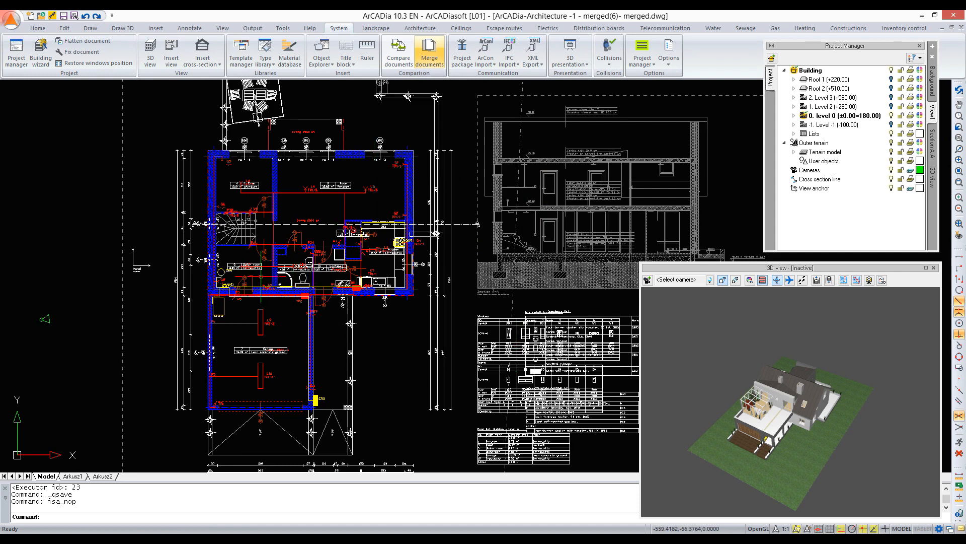
- Save the merged drawing and choose the open ArCADia-Heating drawing as the document to merge into it
{"action": "mouse_move", "coordinate": [760, 448]}
{"action": "left_mouse_down"}
{"action": "mouse_move", "coordinate": [770, 460]}
{"action": "mouse_move", "coordinate": [748, 428]}
{"action": "mouse_move", "coordinate": [747, 444]}
{"action": "left_mouse_up"}
{"action": "left_click", "coordinate": [326, 62]}
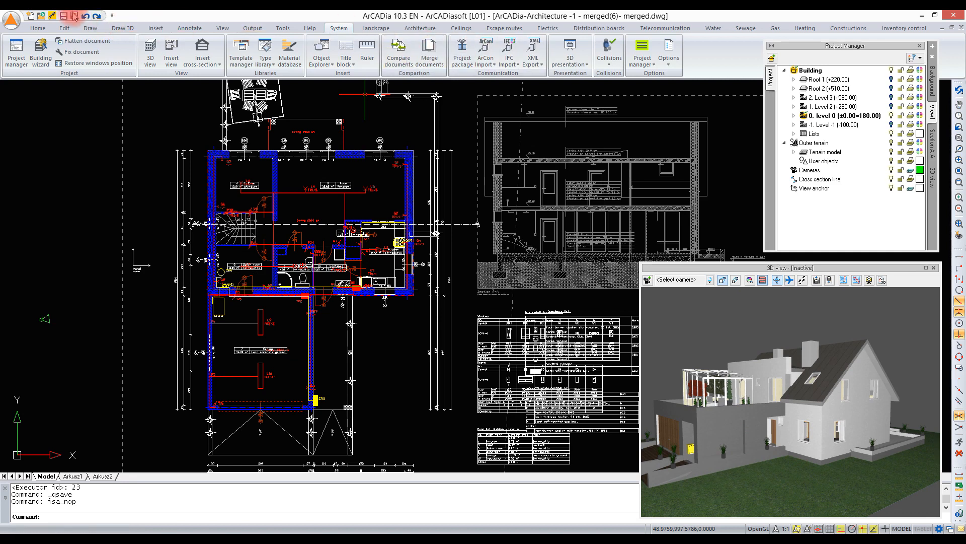
{"action": "left_click", "coordinate": [429, 49]}
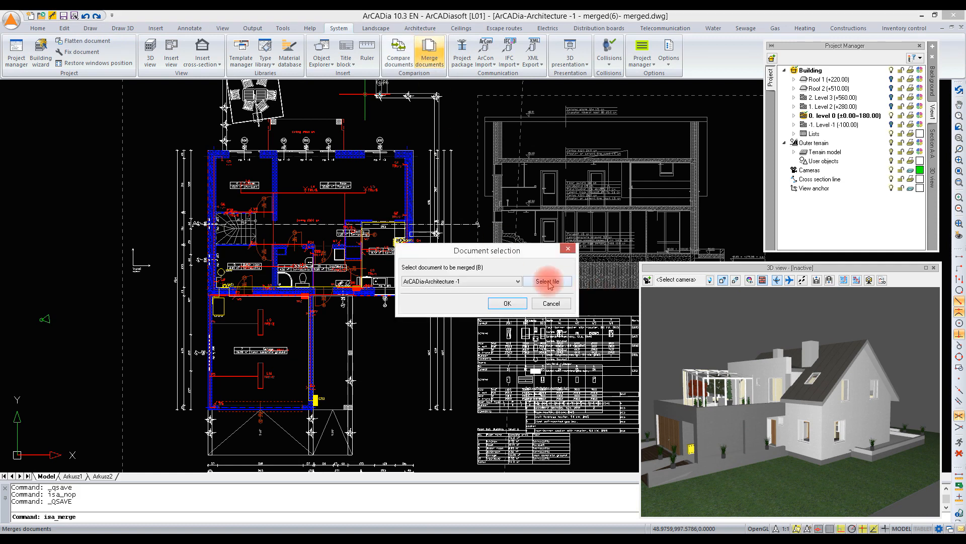
{"action": "left_click", "coordinate": [516, 281]}
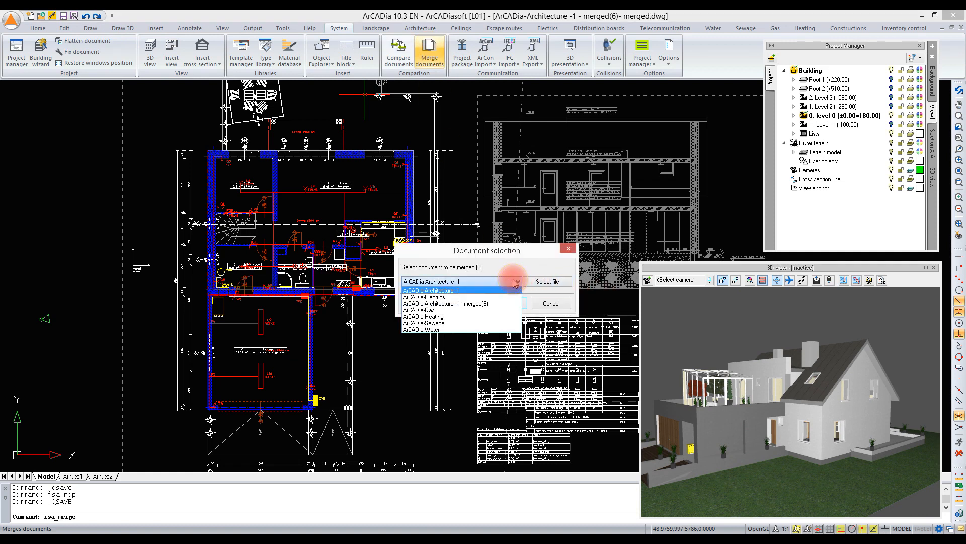
{"action": "left_click", "coordinate": [443, 316]}
{"action": "left_click", "coordinate": [505, 303]}
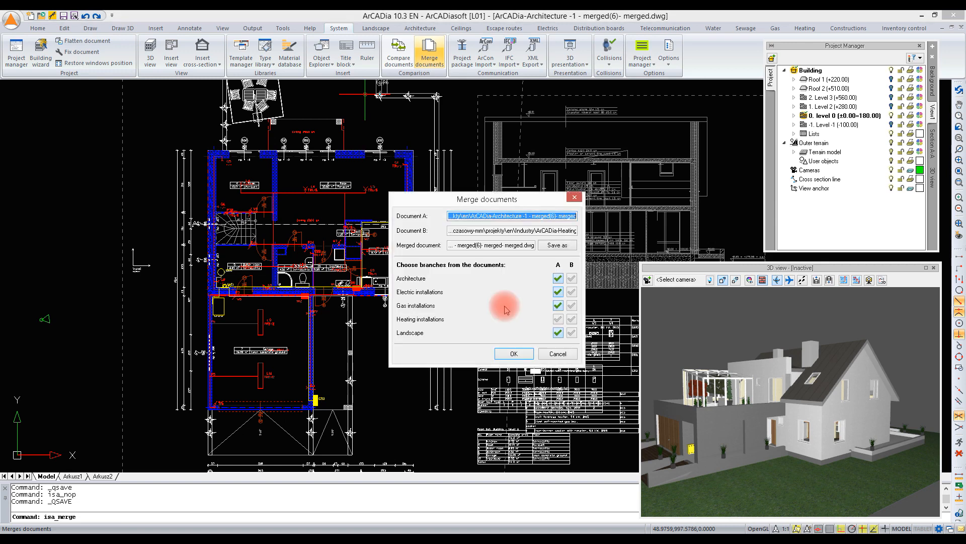
- Merge the documents, taking heating installations from document B and architecture, electric installations, gas installations and landscape from document A
{"action": "left_click", "coordinate": [558, 319]}
{"action": "left_click", "coordinate": [572, 319]}
{"action": "left_click", "coordinate": [512, 355]}
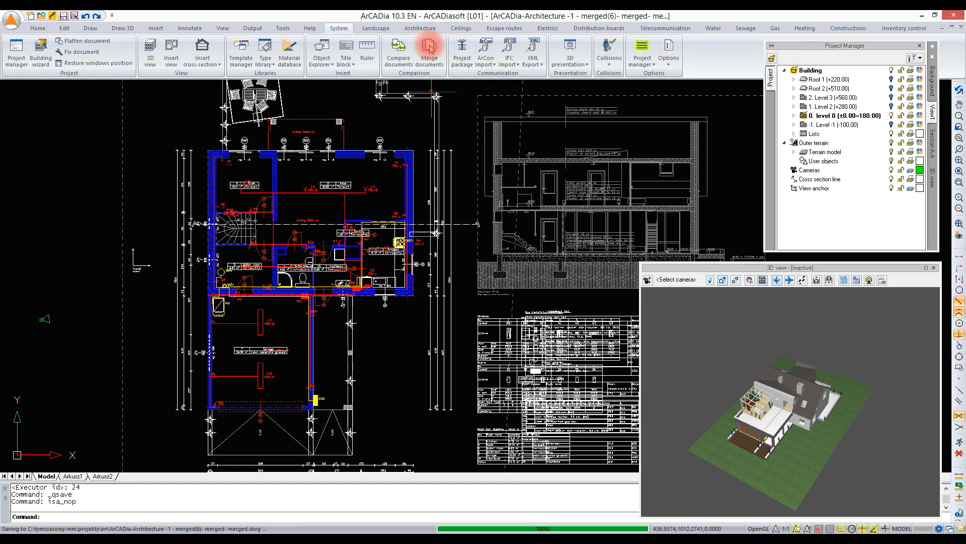
- Merge the open ArCADia-Sewage drawing into the current drawing, taking sewage installations from document B
{"action": "left_click", "coordinate": [431, 47]}
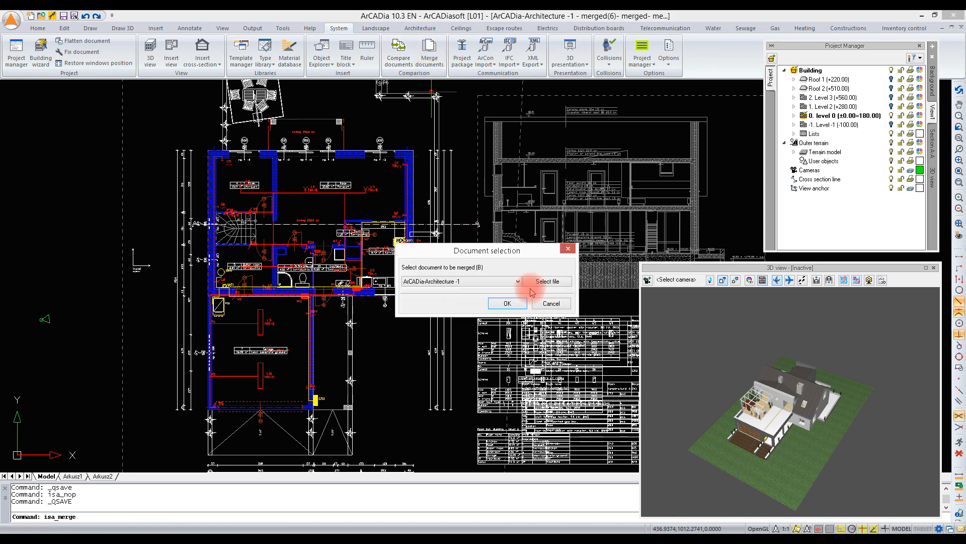
{"action": "left_click", "coordinate": [517, 281]}
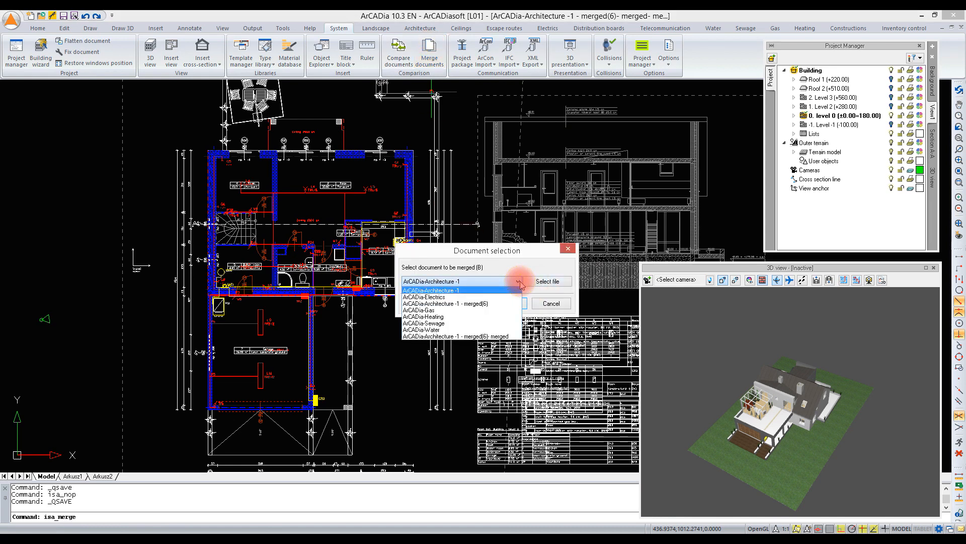
{"action": "left_click", "coordinate": [465, 323]}
{"action": "left_click", "coordinate": [503, 304]}
{"action": "left_click", "coordinate": [572, 326]}
{"action": "left_click", "coordinate": [508, 363]}
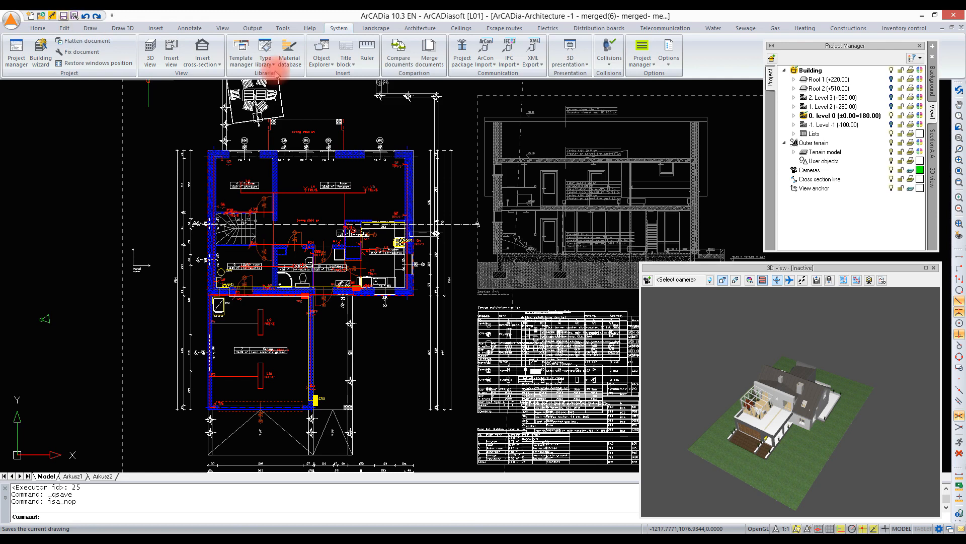
- Merge the open ArCADia-Water drawing into the current drawing, with water supply systems from document B and all other branches from document A
{"action": "left_click", "coordinate": [429, 52]}
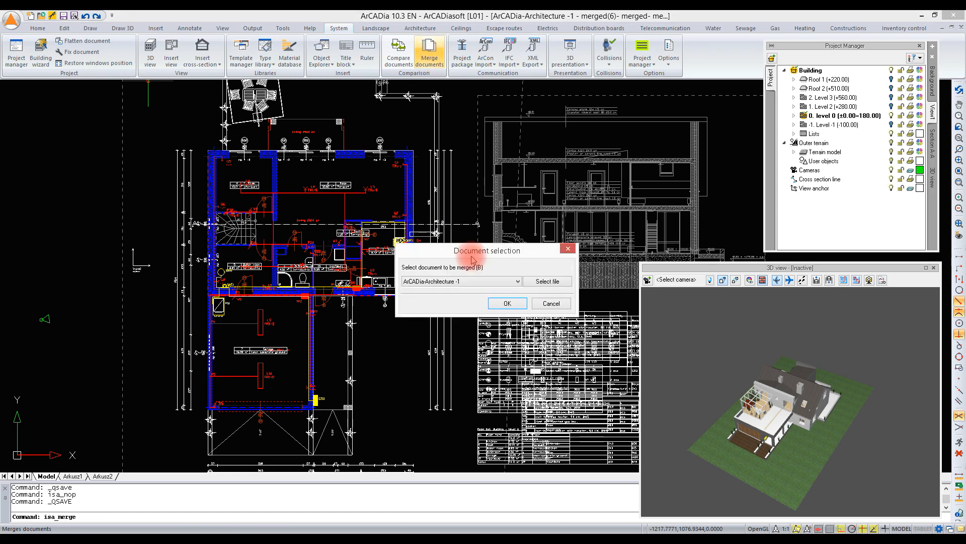
{"action": "left_click", "coordinate": [512, 282]}
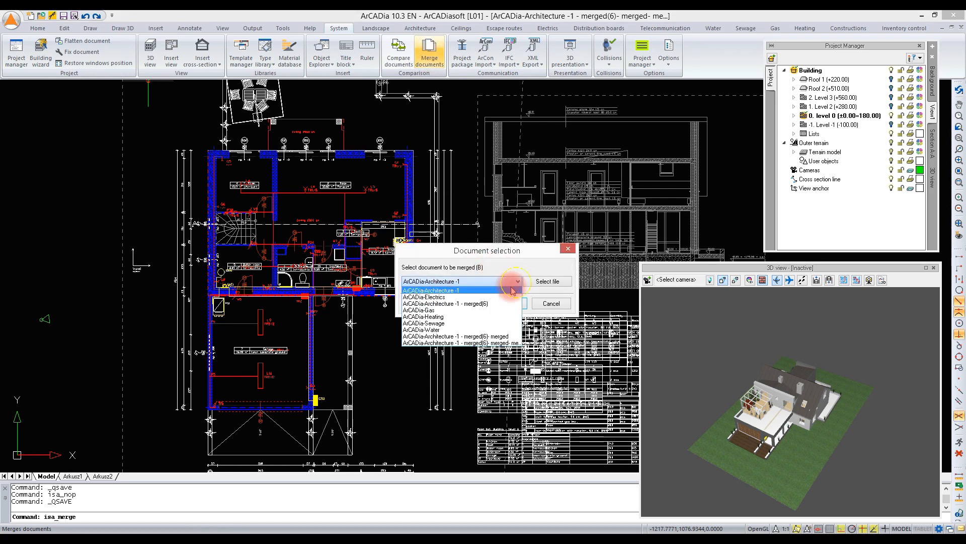
{"action": "left_click", "coordinate": [484, 330]}
{"action": "left_click", "coordinate": [505, 303]}
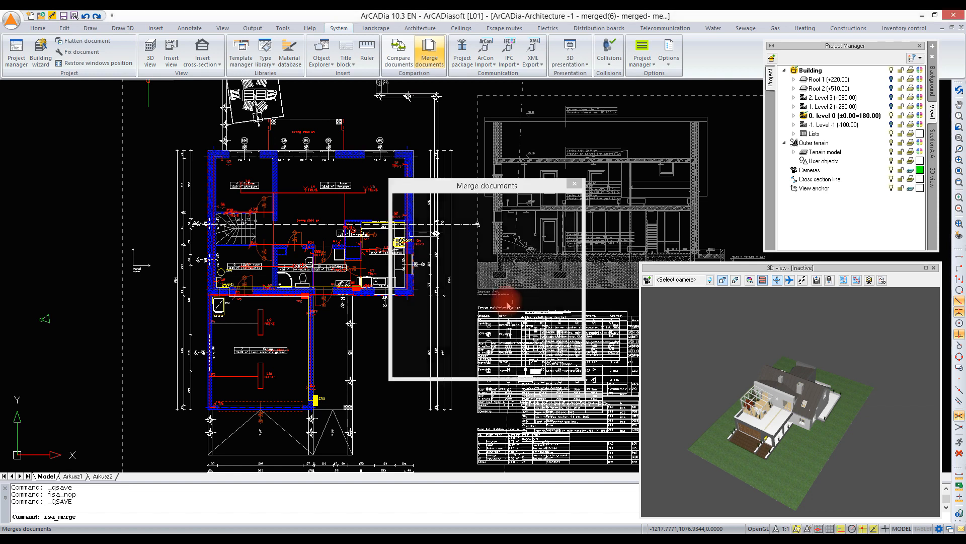
{"action": "left_click", "coordinate": [572, 333]}
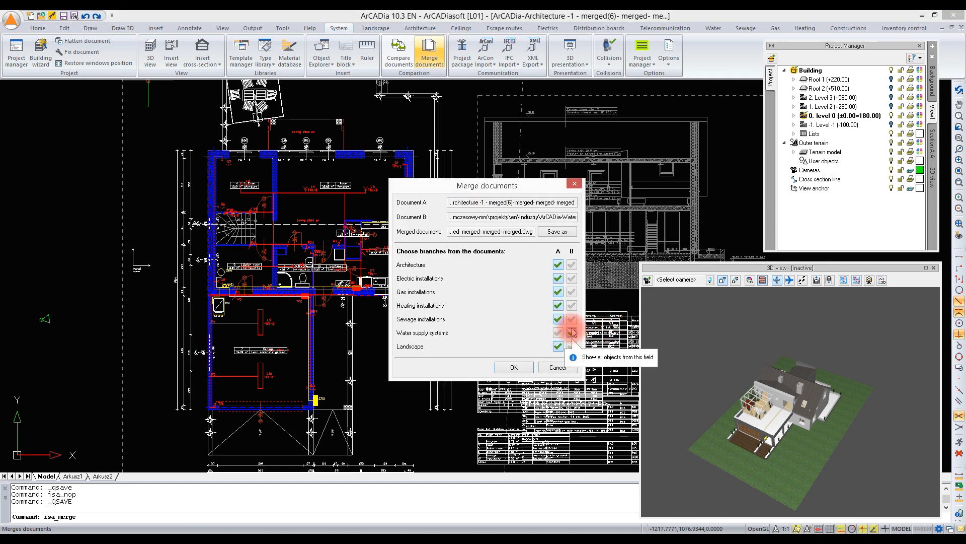
{"action": "left_click", "coordinate": [513, 367]}
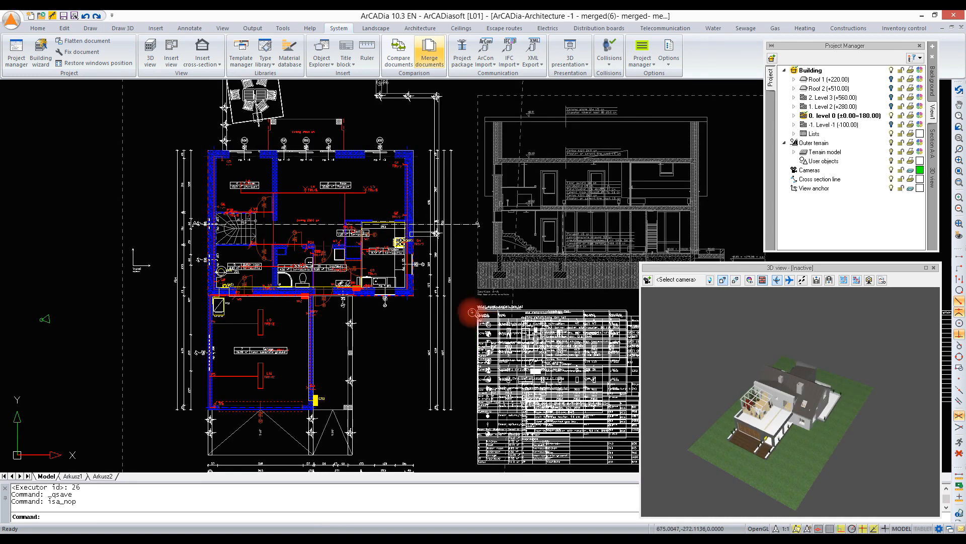
- Delete the overlapping lists and tables below the section drawing
{"action": "scroll", "coordinate": [470, 309], "scroll_direction": "down", "scroll_amount": 5}
{"action": "left_click", "coordinate": [574, 376]}
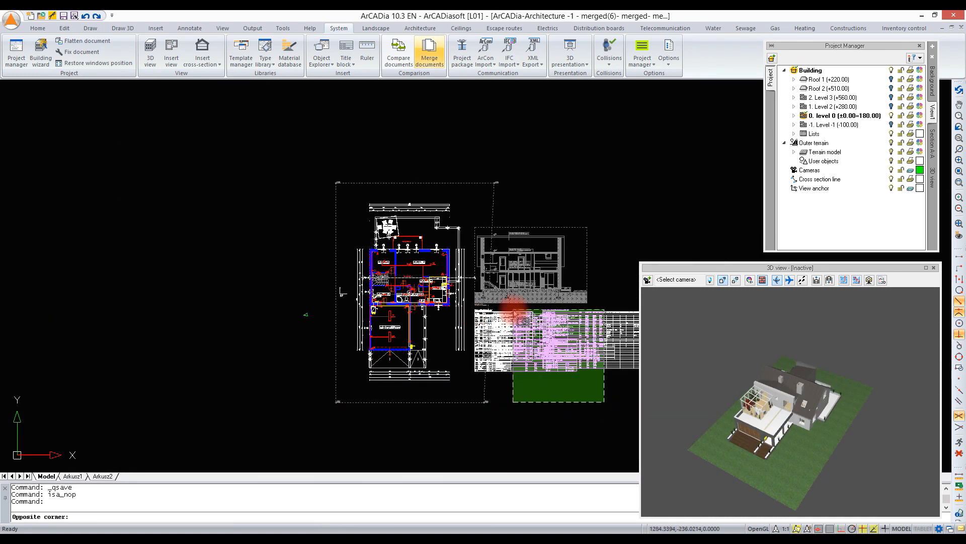
{"action": "left_click", "coordinate": [510, 308]}
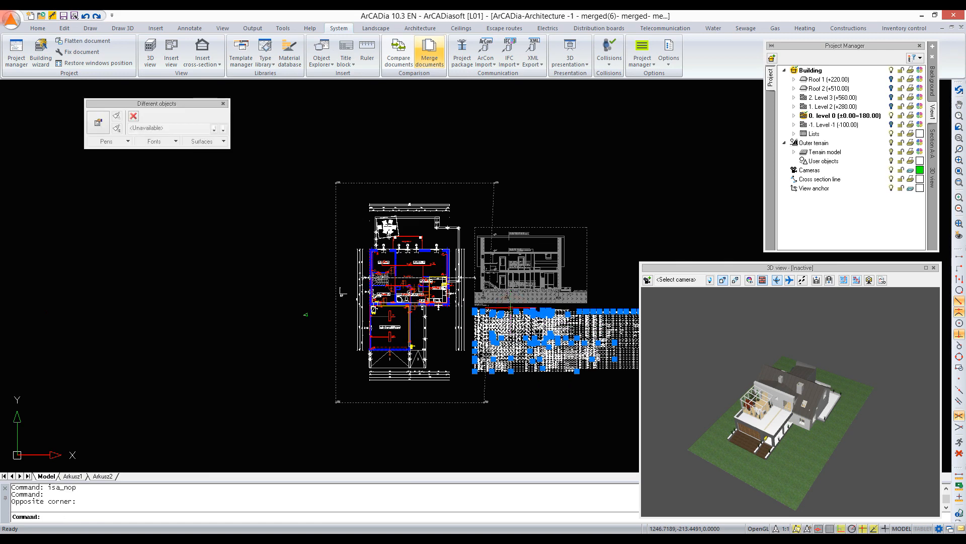
{"action": "key", "text": "Delete"}
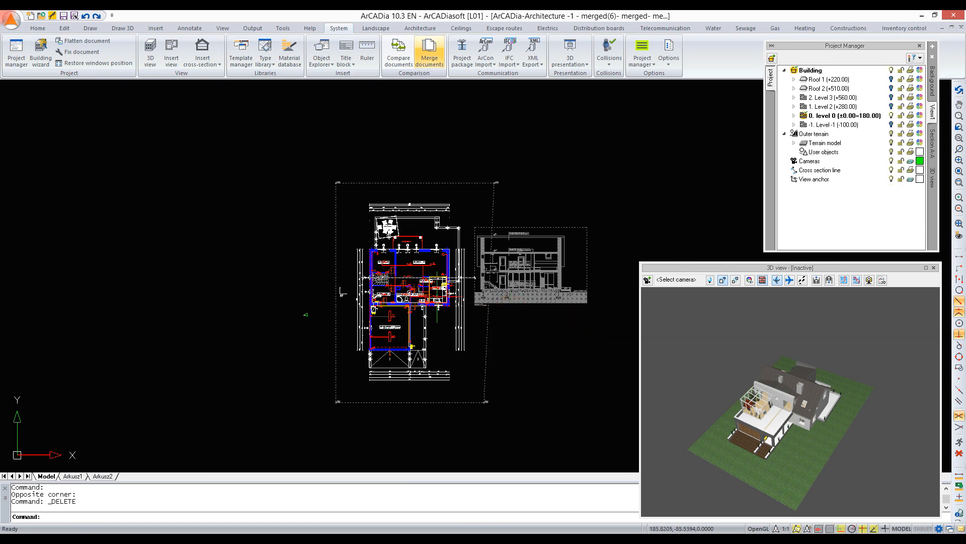
- Expand level 0 in the project tree and make its sewage installation visible on the plan
{"action": "scroll", "coordinate": [386, 283], "scroll_direction": "up", "scroll_amount": 5}
{"action": "left_click_drag", "start_coordinate": [766, 421], "coordinate": [794, 402]}
{"action": "scroll", "coordinate": [767, 427], "scroll_direction": "up", "scroll_amount": 2}
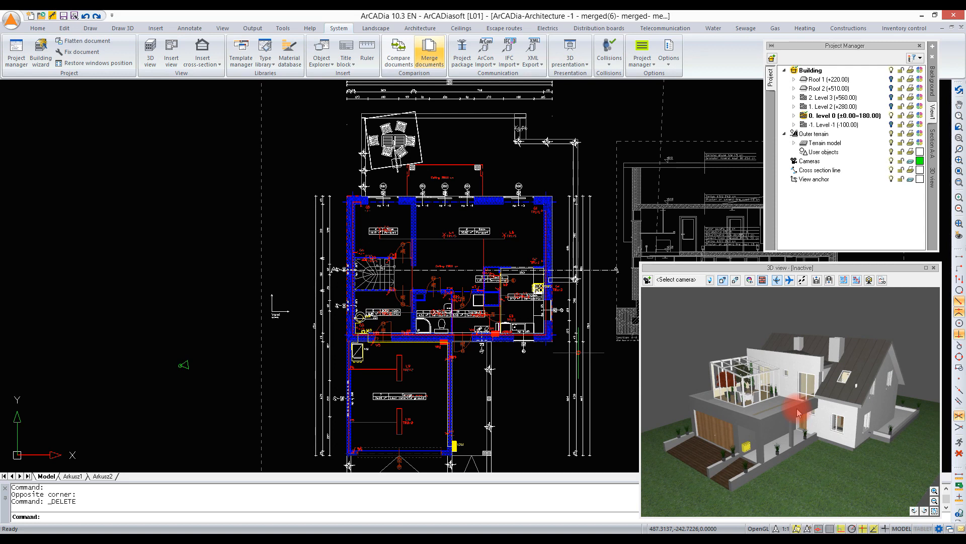
{"action": "middle_click_drag", "start_coordinate": [461, 280], "coordinate": [443, 257]}
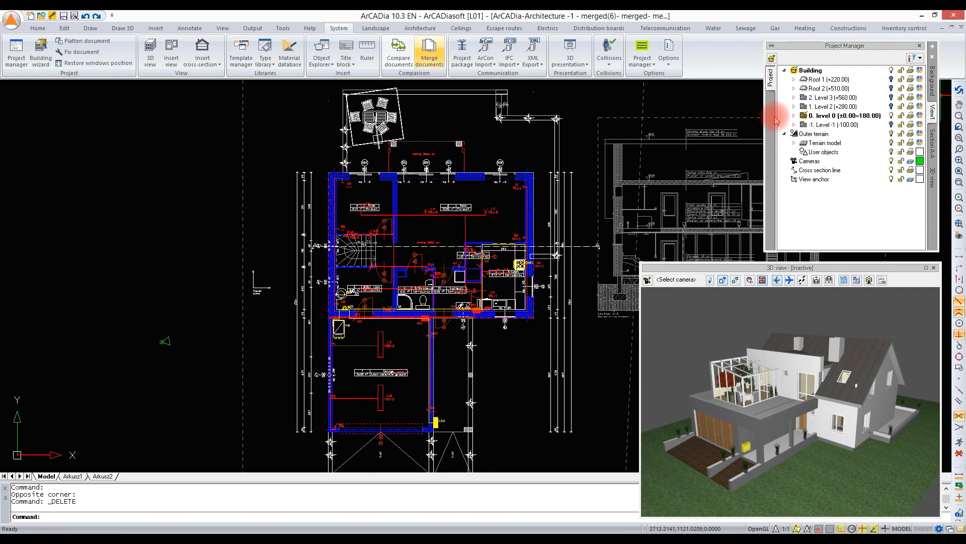
{"action": "left_click", "coordinate": [794, 116]}
{"action": "left_click", "coordinate": [882, 106]}
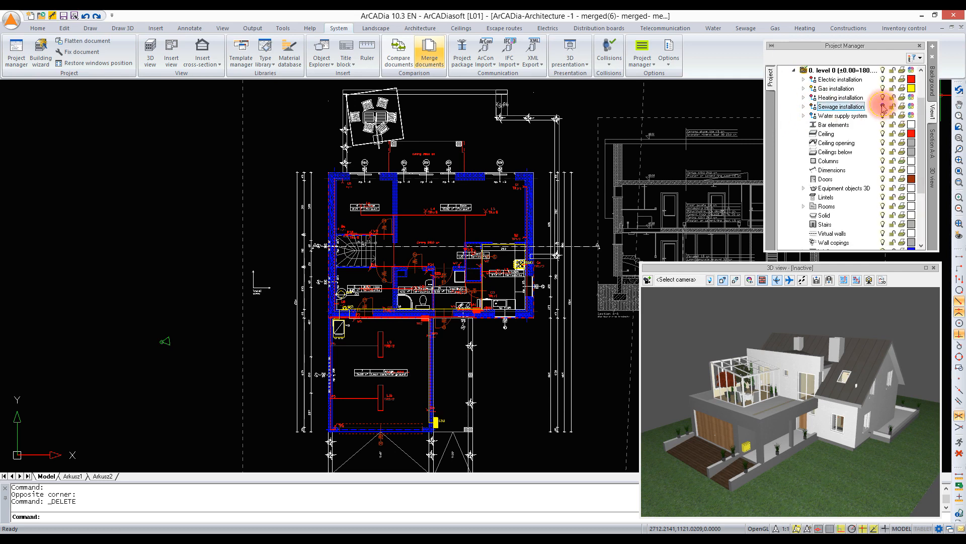
- Make the draw-off taps, faucets, shut-off valves and water supply pipes of level 0's water supply system visible
{"action": "left_click", "coordinate": [804, 116]}
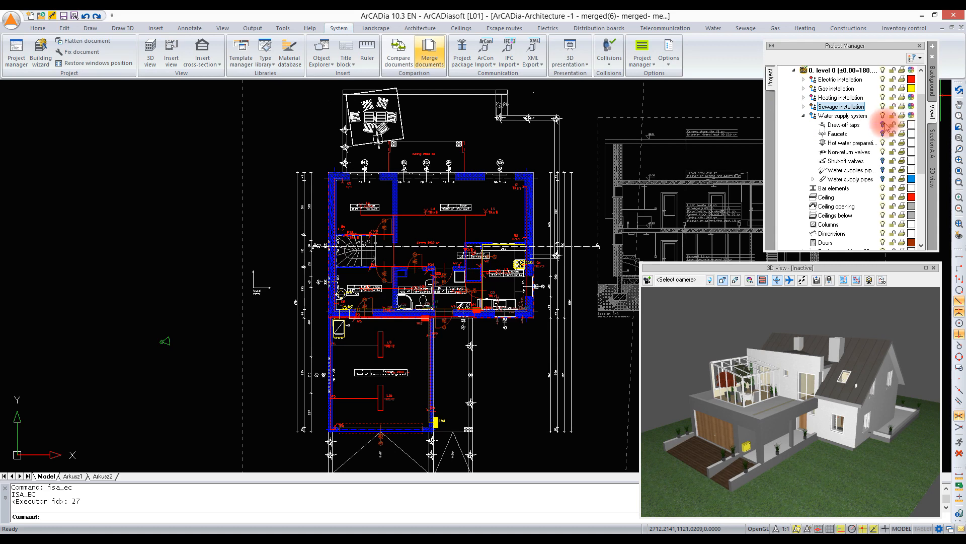
{"action": "left_click", "coordinate": [882, 125]}
{"action": "left_click", "coordinate": [882, 134]}
{"action": "left_click", "coordinate": [882, 161]}
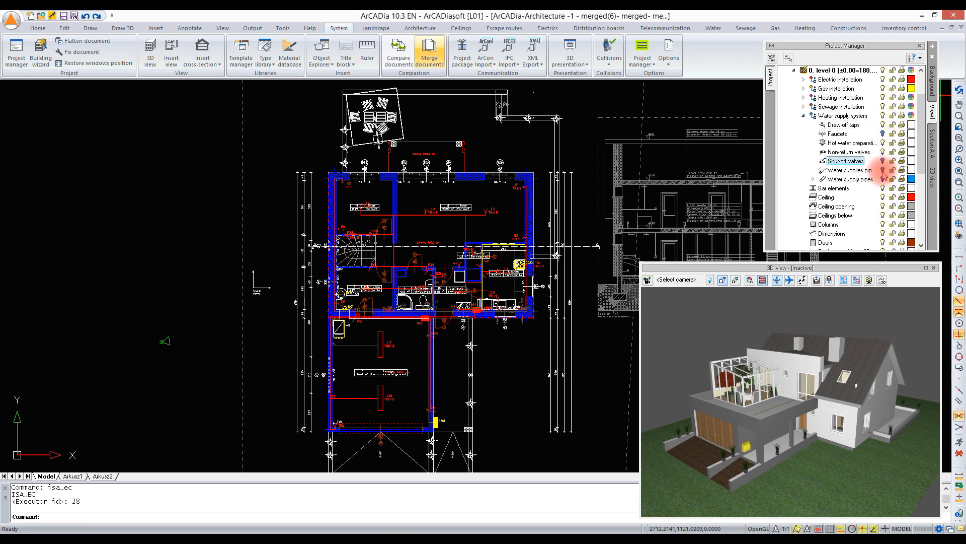
{"action": "left_click", "coordinate": [882, 170]}
{"action": "left_click", "coordinate": [882, 179]}
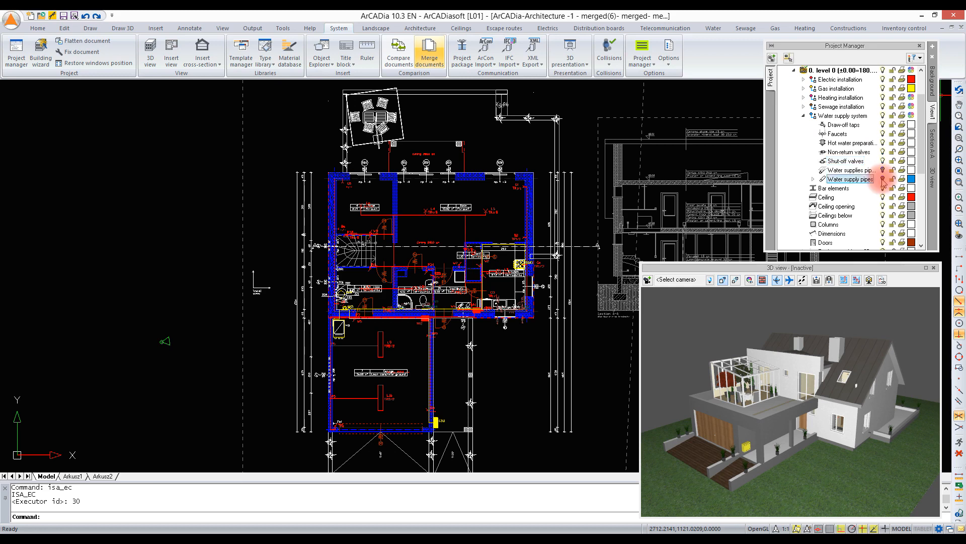
- Make the cut-off valves, radiators and thermostatic valves of level 0's heating installation visible on the plan
{"action": "left_click", "coordinate": [804, 97]}
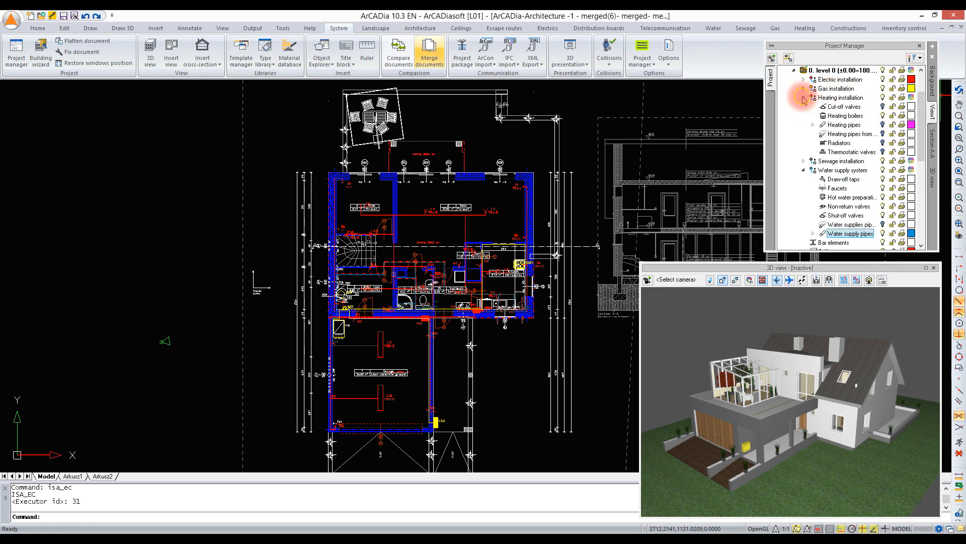
{"action": "left_click", "coordinate": [866, 104]}
{"action": "left_click", "coordinate": [883, 125]}
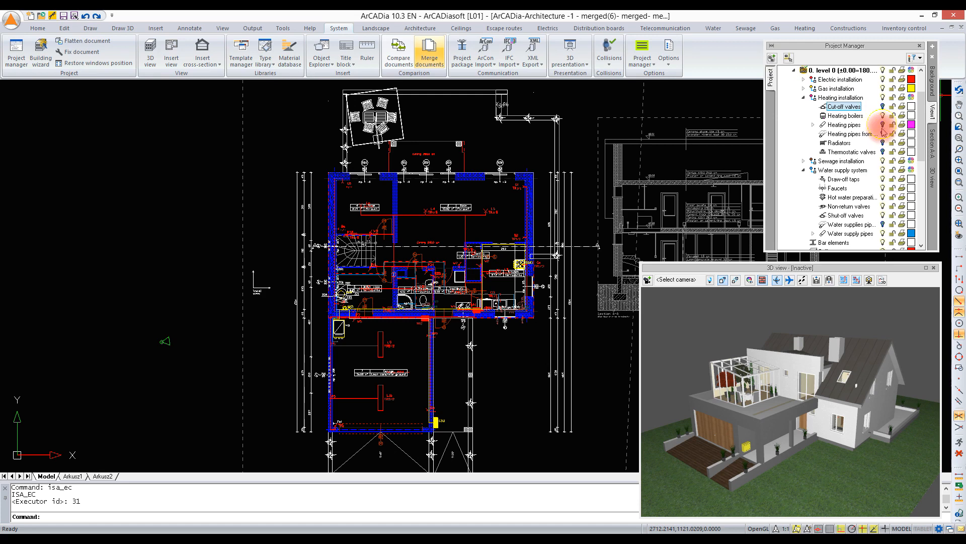
{"action": "left_click", "coordinate": [882, 142]}
{"action": "left_click", "coordinate": [883, 151]}
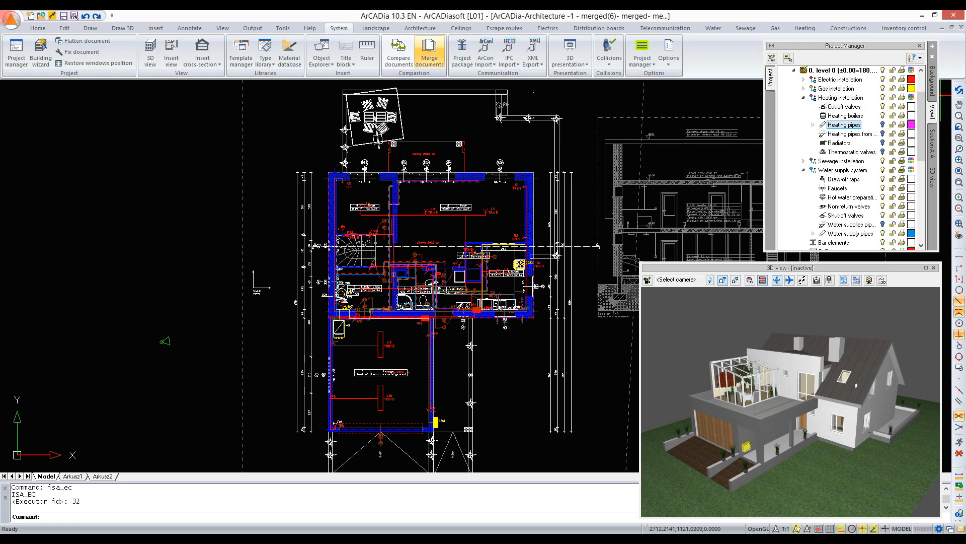
{"action": "left_click", "coordinate": [883, 134]}
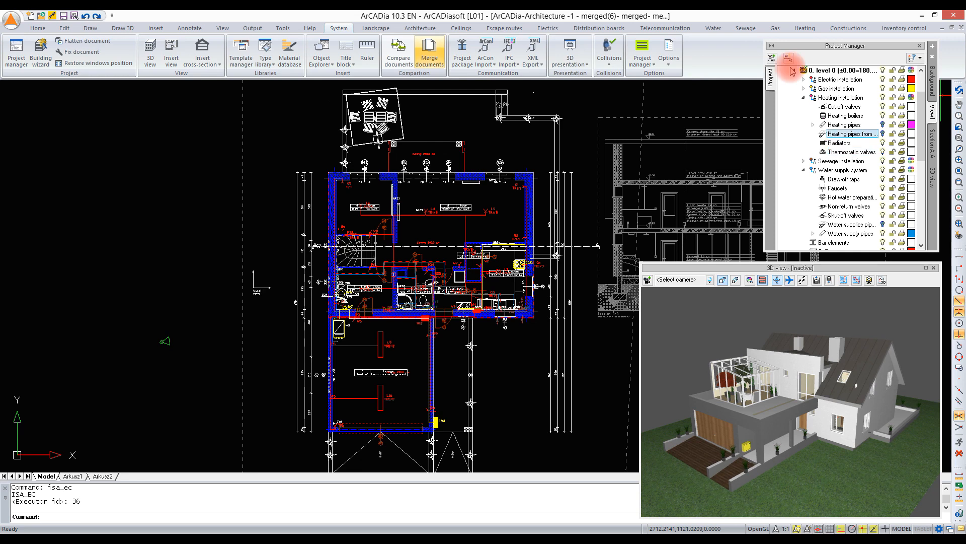
- Activate the 3D view's project tree and orbit the model to view the house from its terrace side
{"action": "left_click_drag", "start_coordinate": [796, 367], "coordinate": [803, 398]}
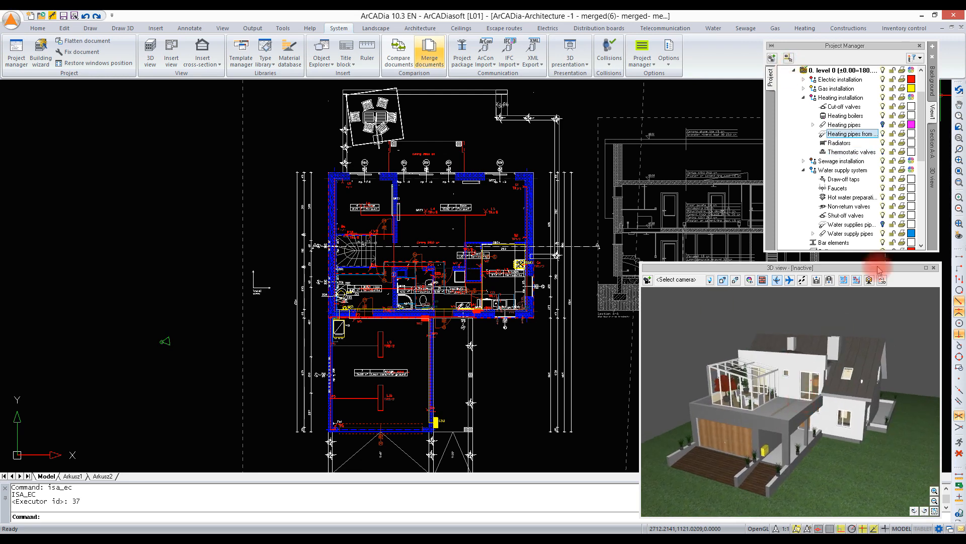
{"action": "left_click", "coordinate": [935, 178]}
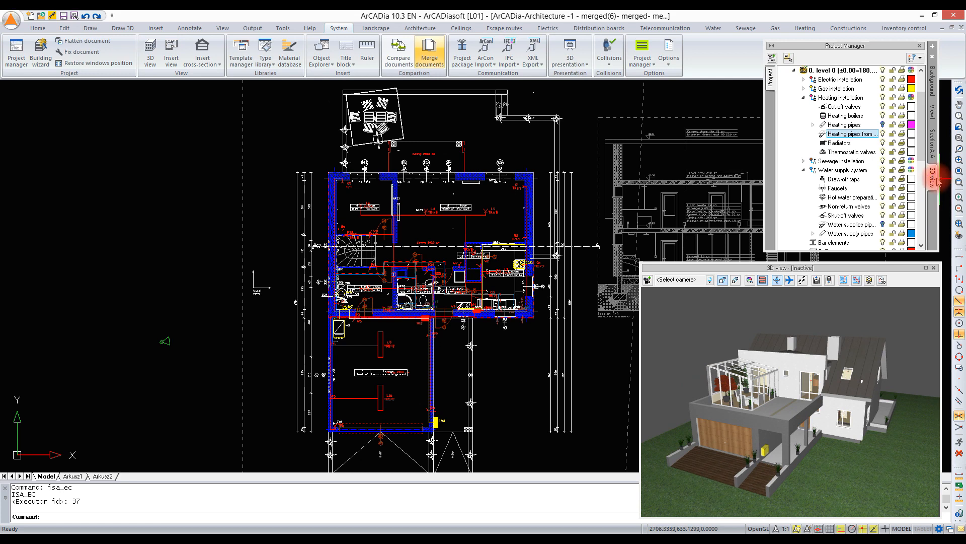
{"action": "left_click_drag", "start_coordinate": [812, 369], "coordinate": [811, 367]}
{"action": "left_click_drag", "start_coordinate": [761, 395], "coordinate": [763, 399]}
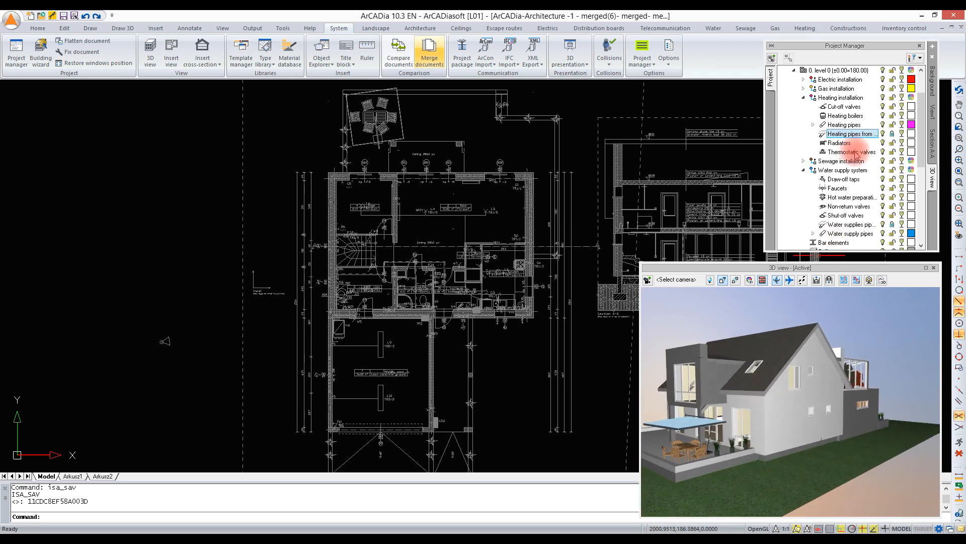
- Turn level 0's transparency on in the 3D view to inspect the interior, and switch it back off
{"action": "left_click", "coordinate": [902, 69]}
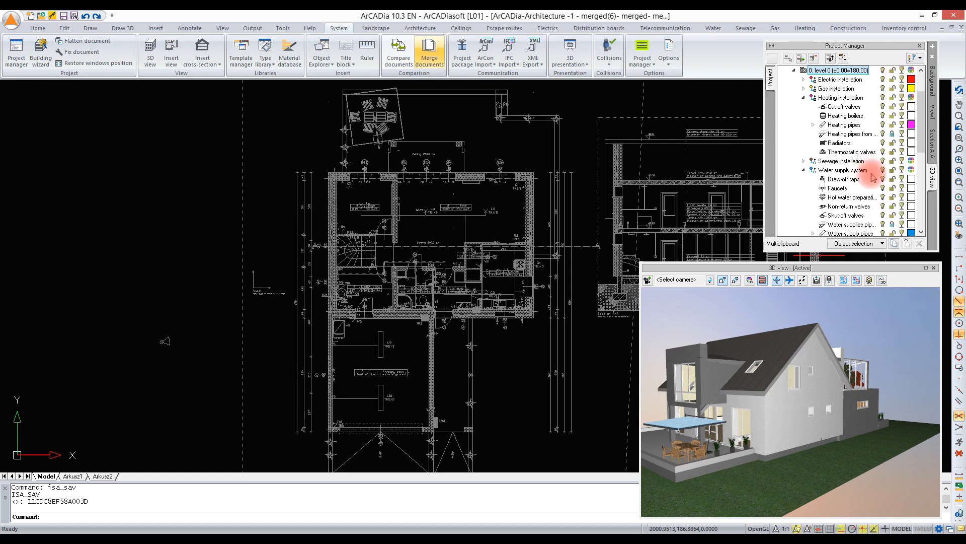
{"action": "left_click", "coordinate": [783, 460]}
{"action": "left_click_drag", "start_coordinate": [791, 449], "coordinate": [785, 428]}
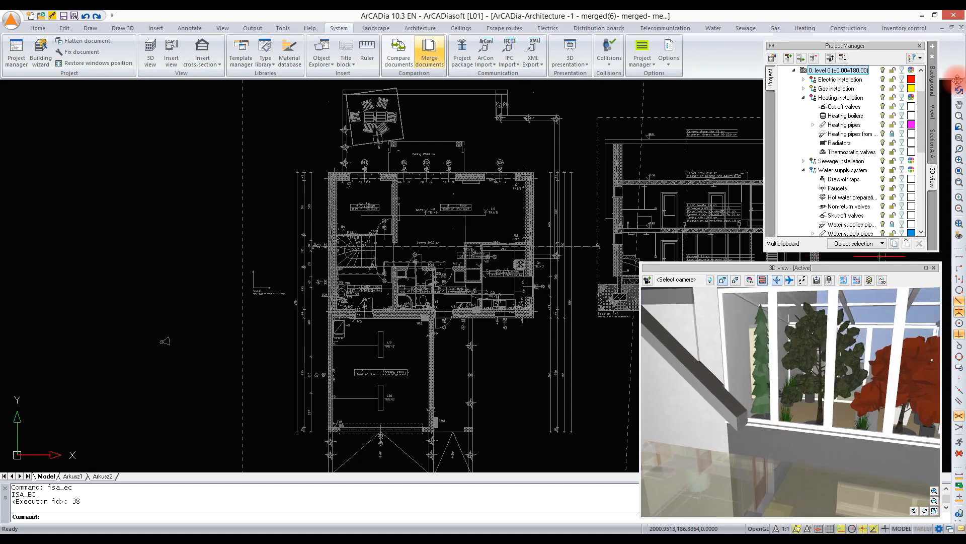
{"action": "left_click", "coordinate": [911, 88]}
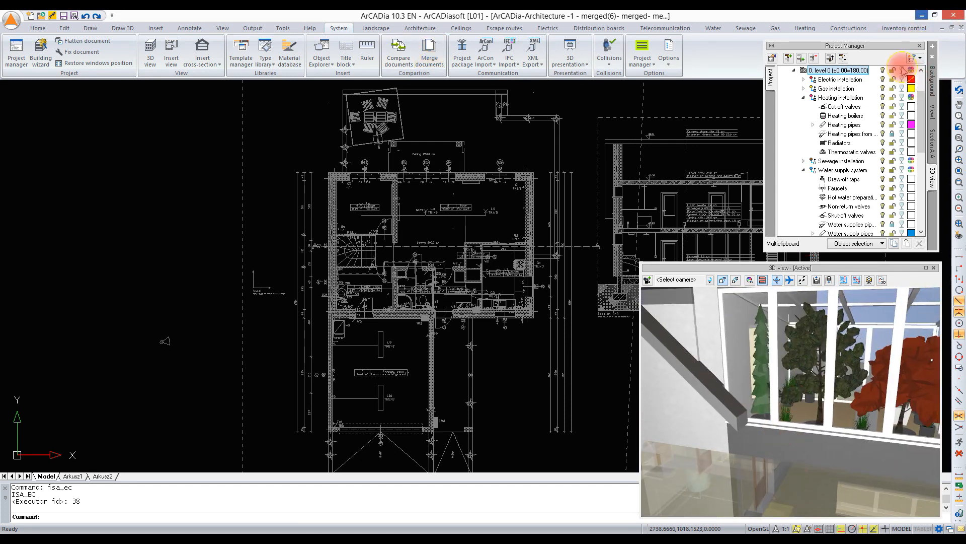
- Filter the 3D view to show only the installation elements and inspect them from several angles
{"action": "left_click", "coordinate": [920, 58]}
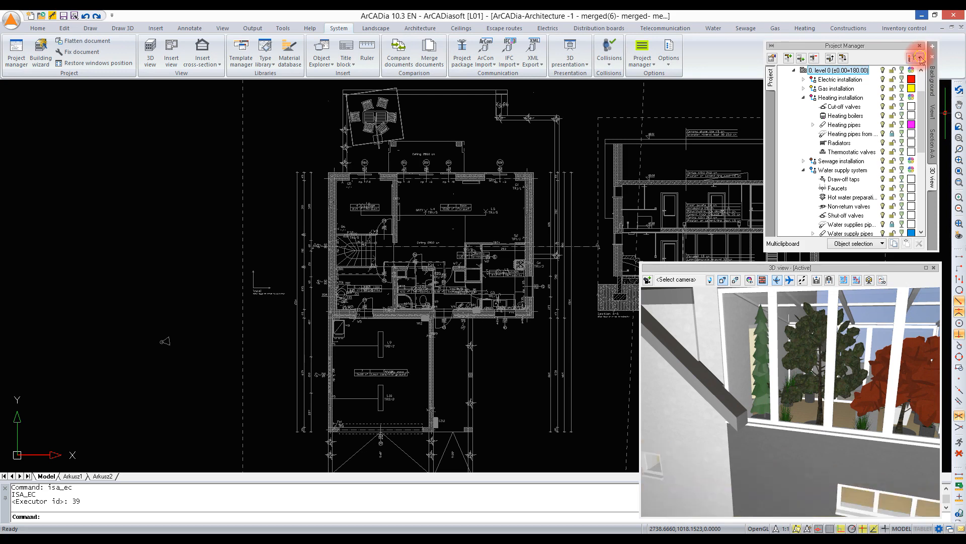
{"action": "left_click", "coordinate": [946, 74]}
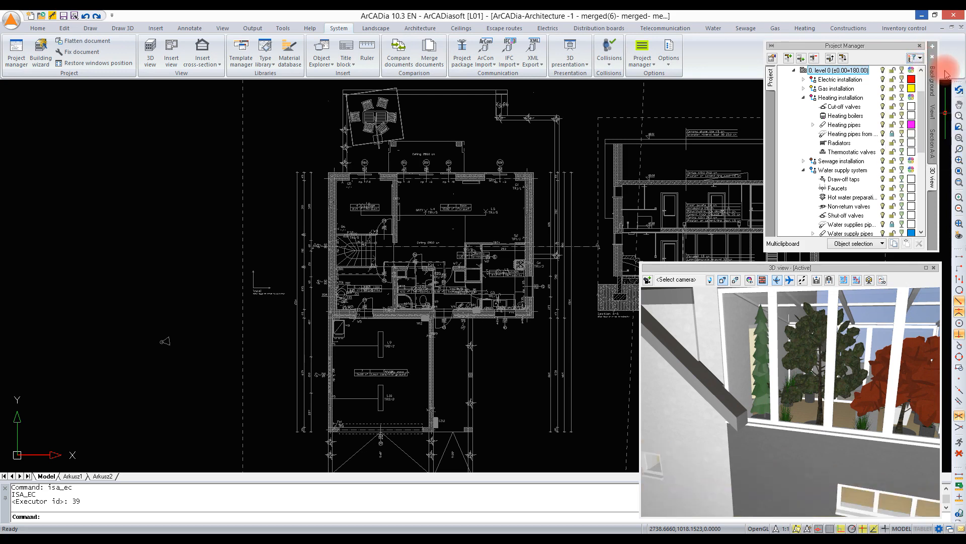
{"action": "scroll", "coordinate": [791, 429], "scroll_direction": "down", "scroll_amount": 5}
{"action": "left_click_drag", "start_coordinate": [814, 457], "coordinate": [816, 456]}
{"action": "scroll", "coordinate": [882, 441], "scroll_direction": "up", "scroll_amount": 5}
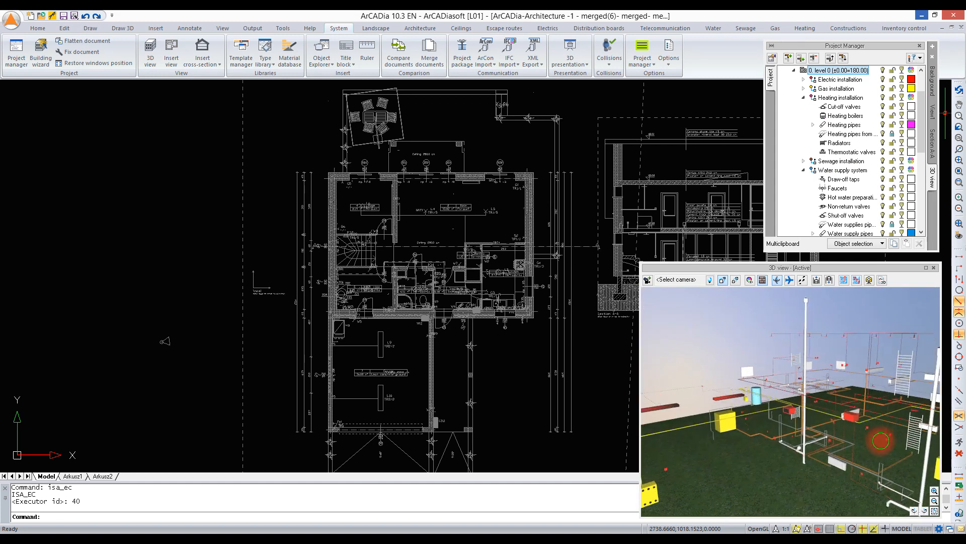
{"action": "middle_click_drag", "start_coordinate": [880, 441], "coordinate": [881, 439]}
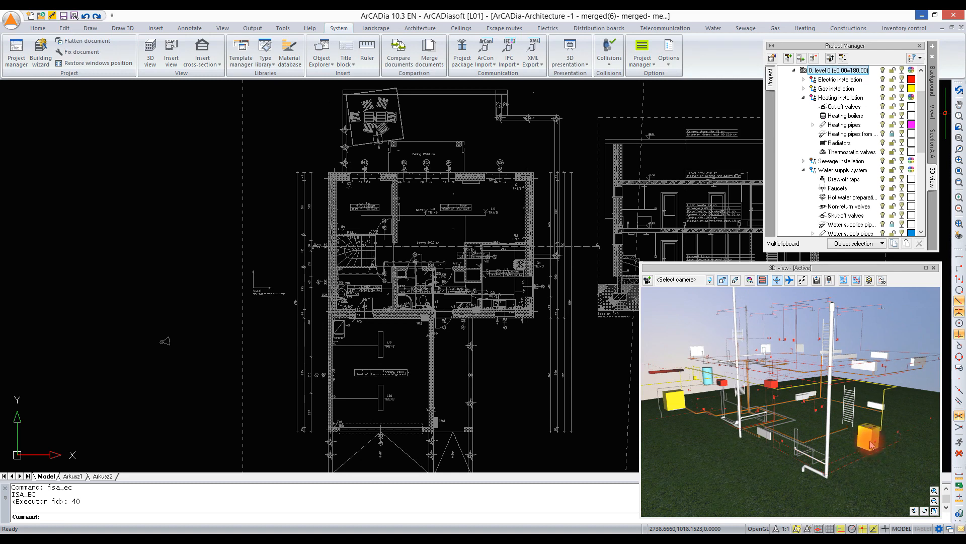
- Return to the level 0 plan view and examine the merged installations up close
{"action": "left_click", "coordinate": [597, 377]}
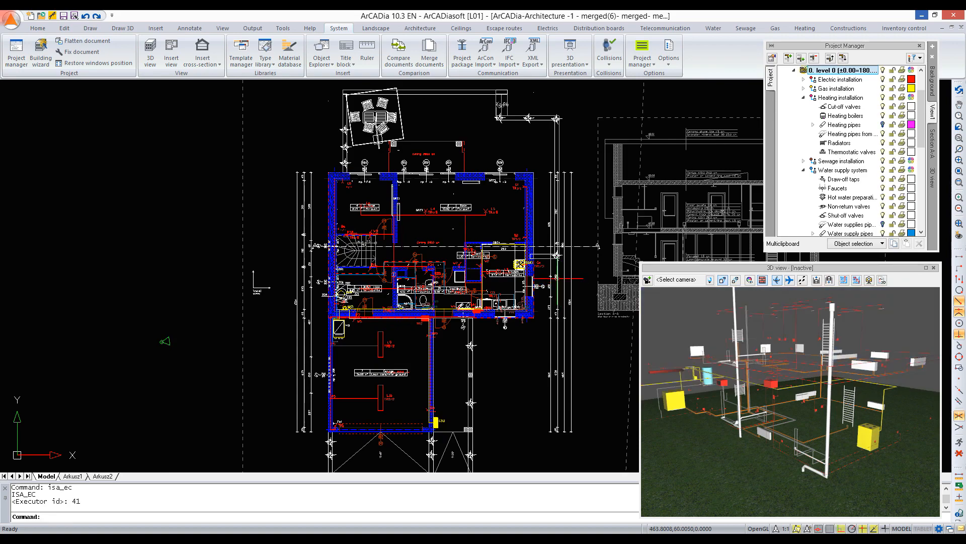
{"action": "scroll", "coordinate": [512, 251], "scroll_direction": "up", "scroll_amount": 2}
{"action": "middle_click_drag", "start_coordinate": [530, 263], "coordinate": [469, 262]}
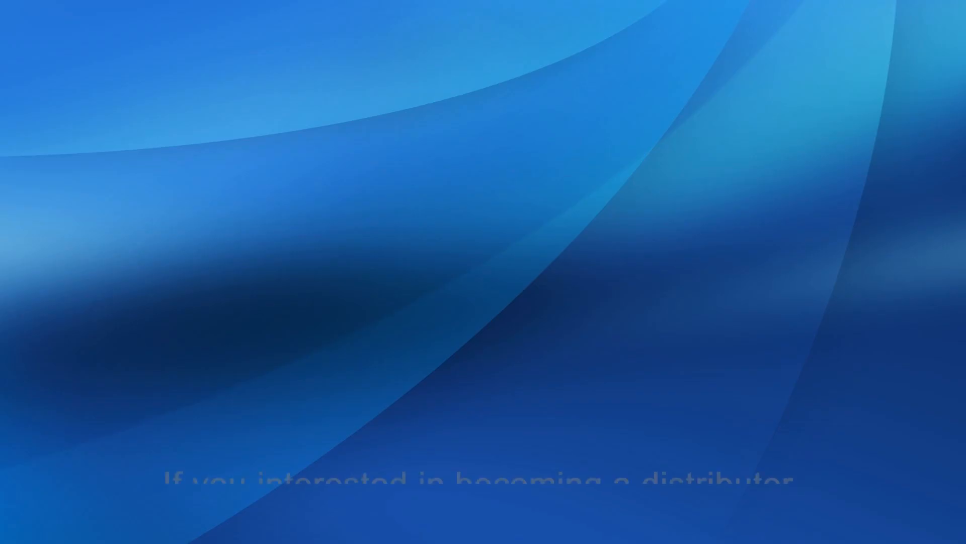